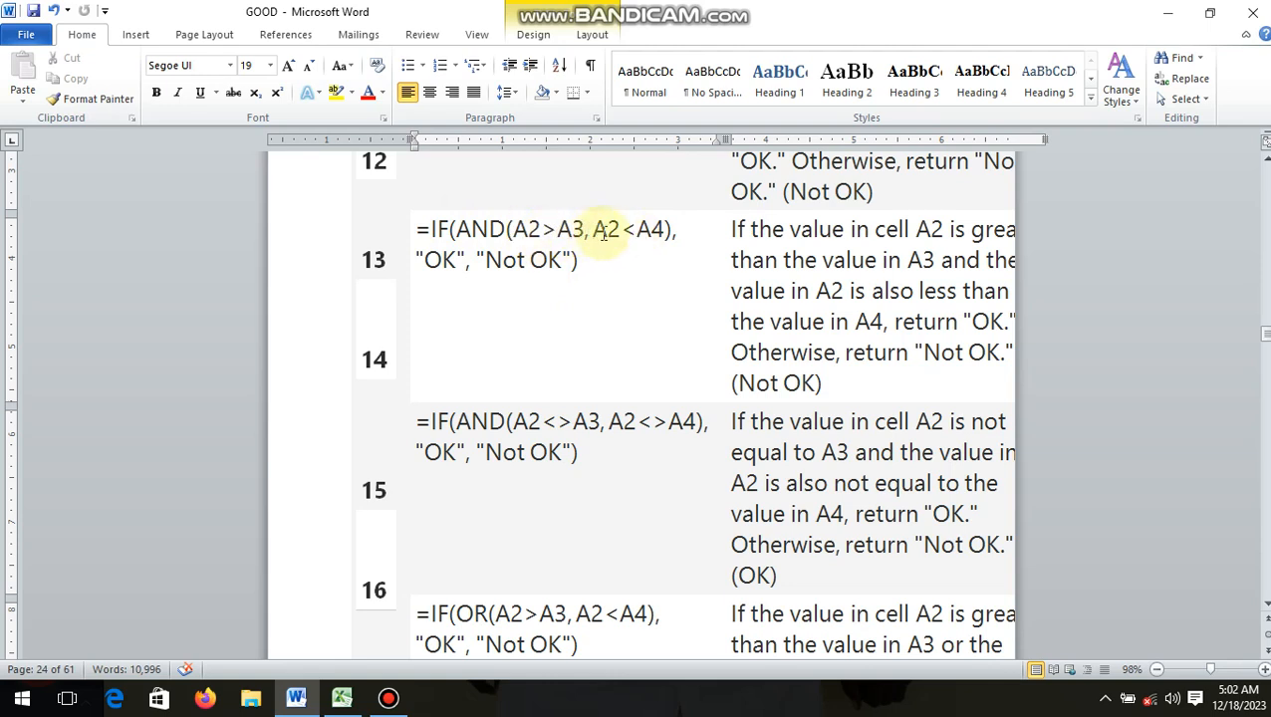
click(609, 236)
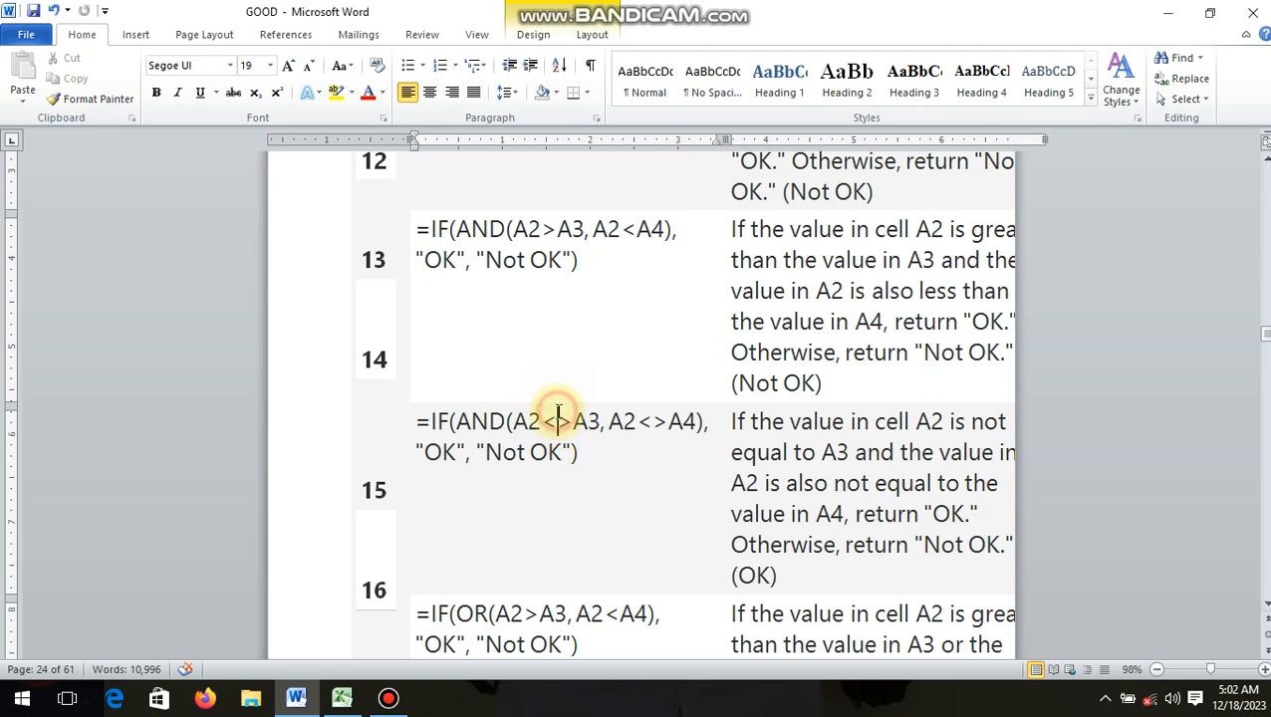
click(543, 422)
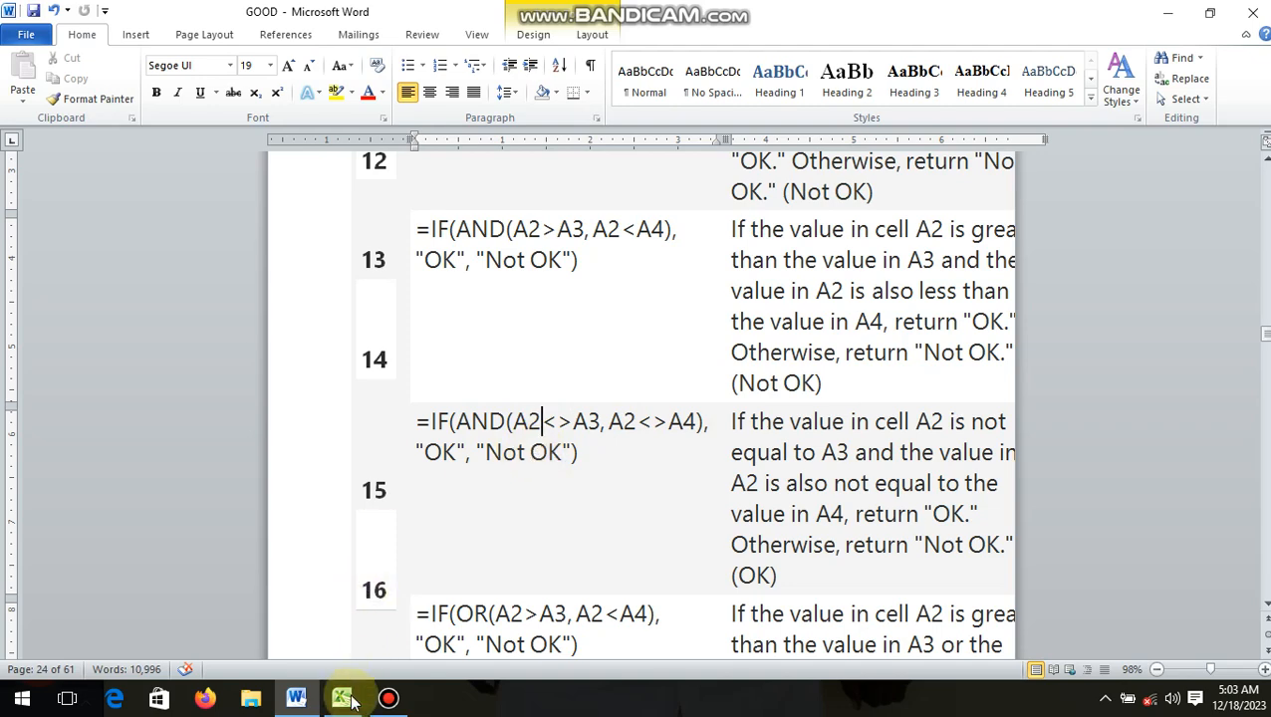
- Switch to the Excel workbook and clear the existing AND column results in K2:K30 on Sheet5
mouse_move(342, 696)
click(338, 657)
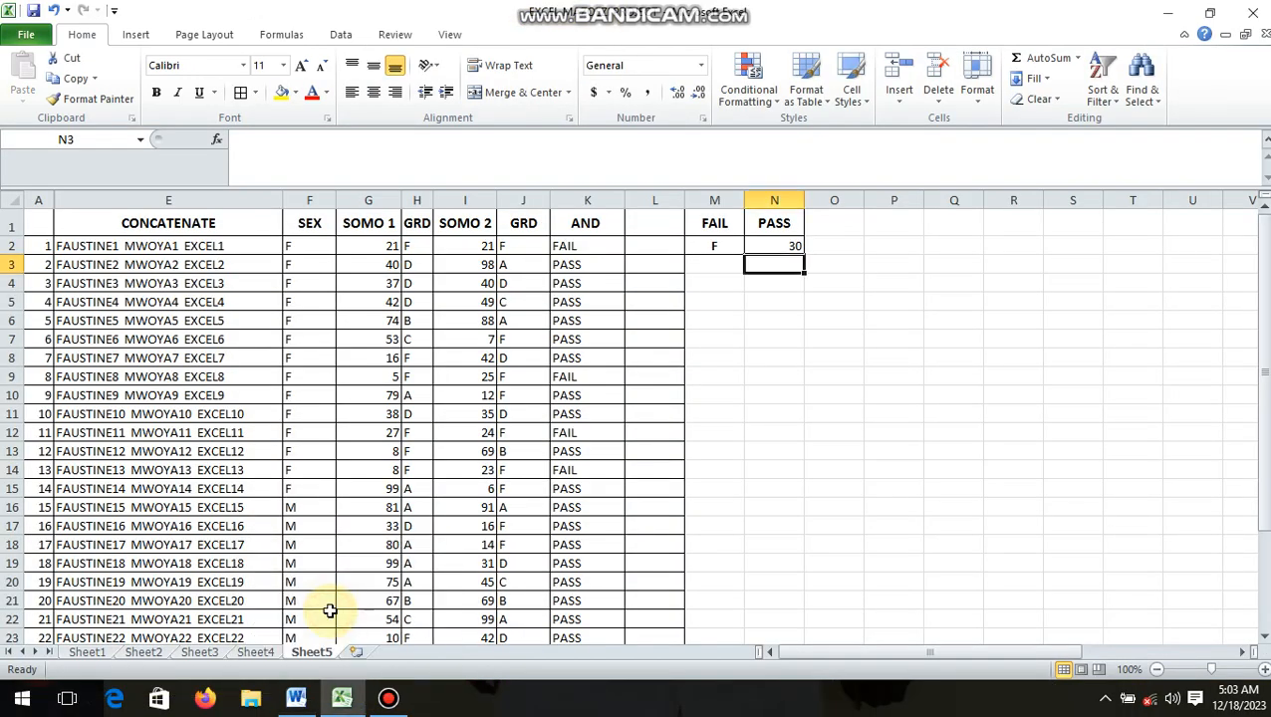
click(574, 245)
drag(574, 245, 581, 624)
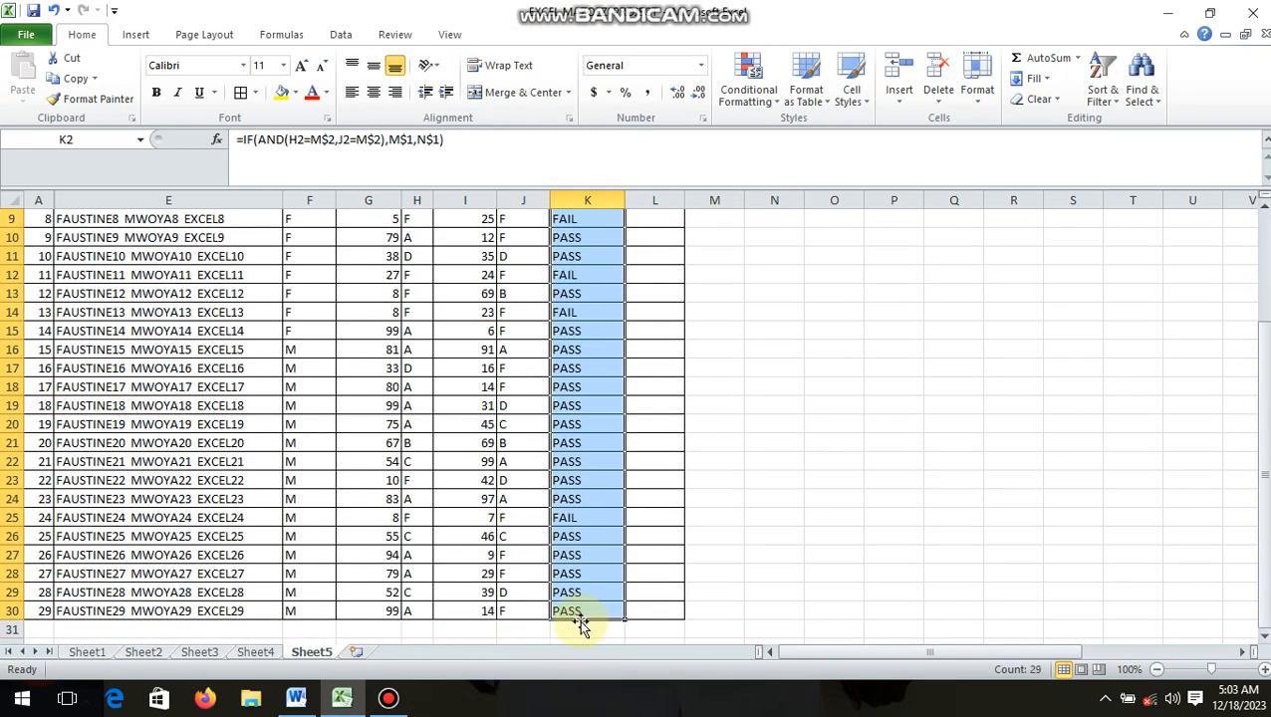
key(Delete)
- In K2, begin an IF formula with a nested AND test whose first condition is G2<N2
click(589, 251)
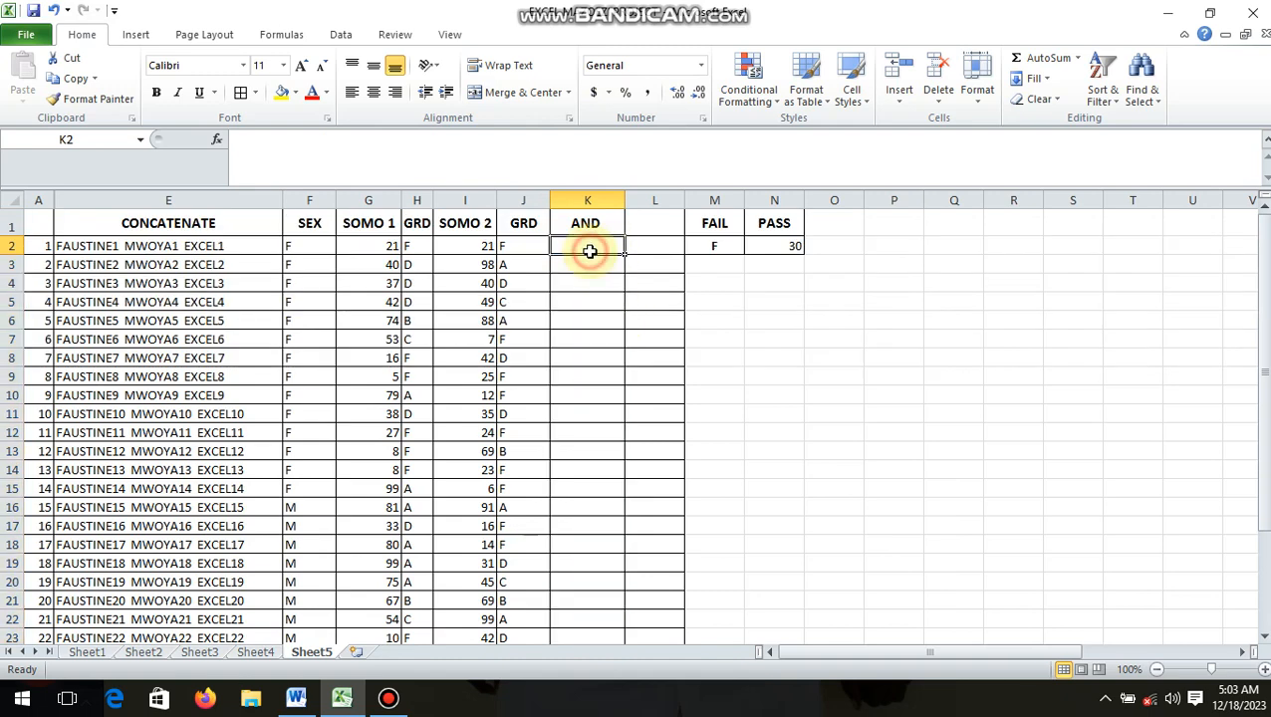
text(=)
key(BackSpace)
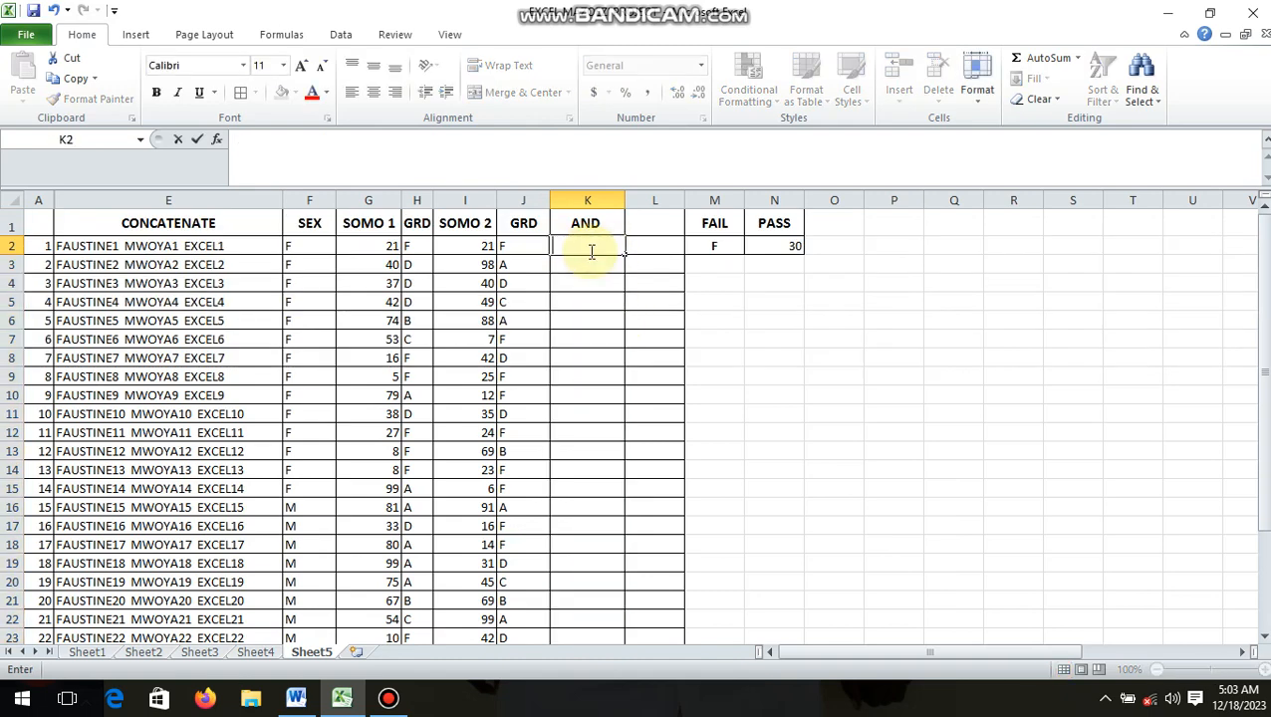
text(=IF()
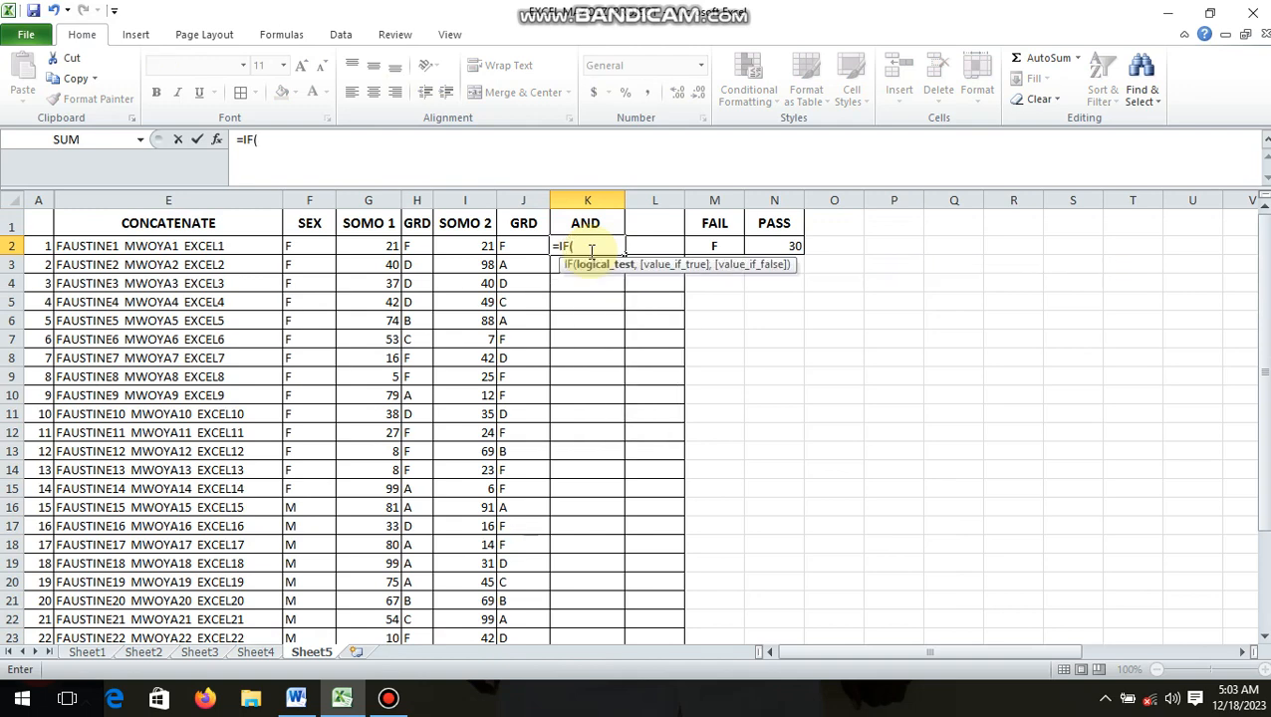
text(AND()
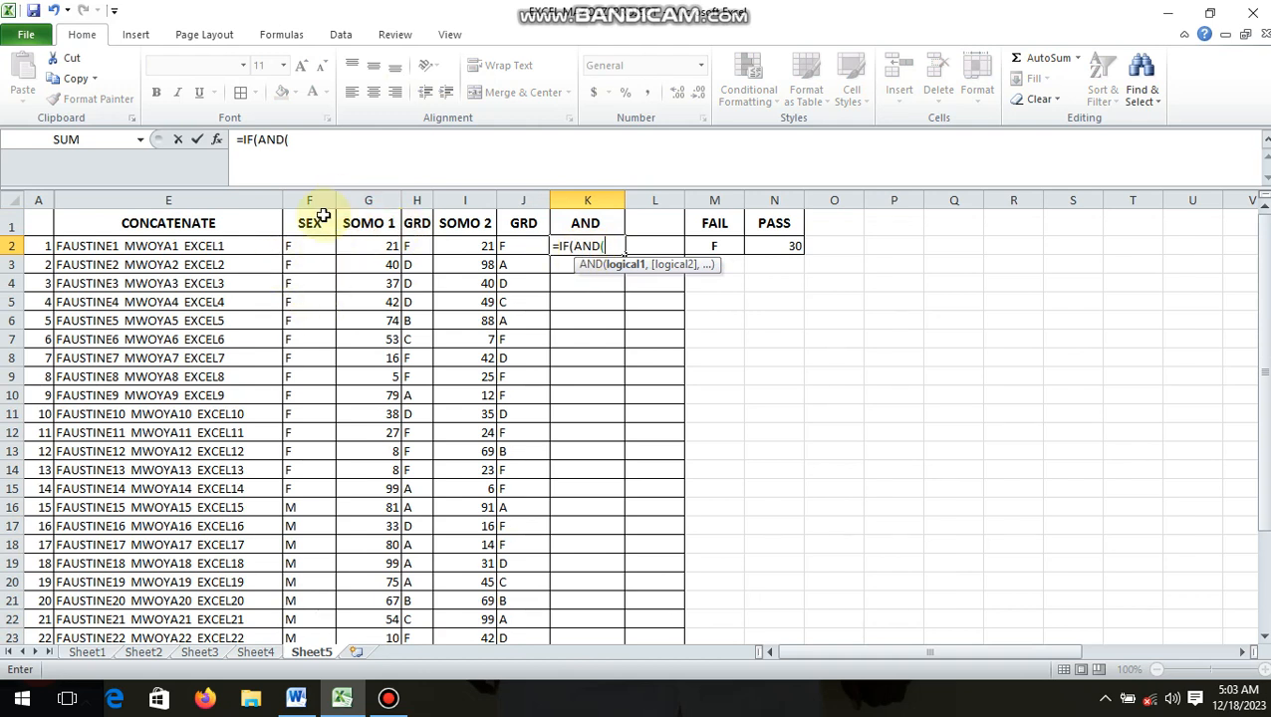
click(370, 245)
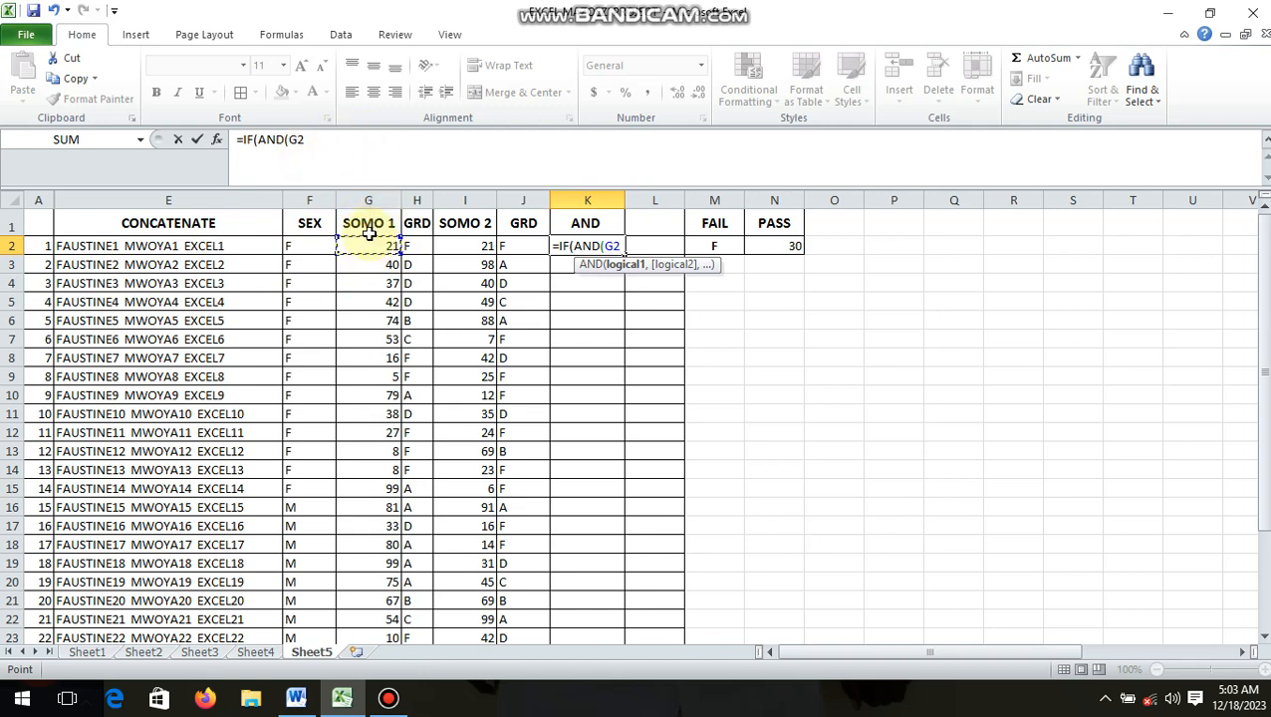
text(>)
click(772, 245)
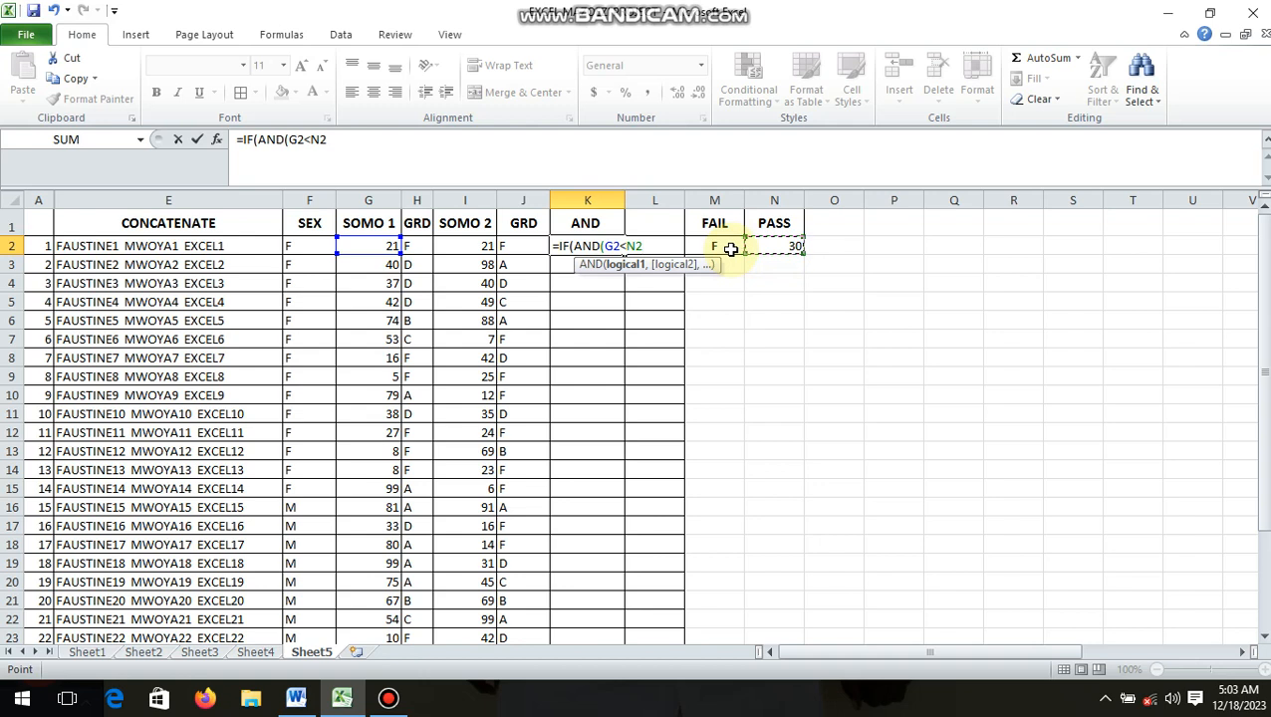
text(,)
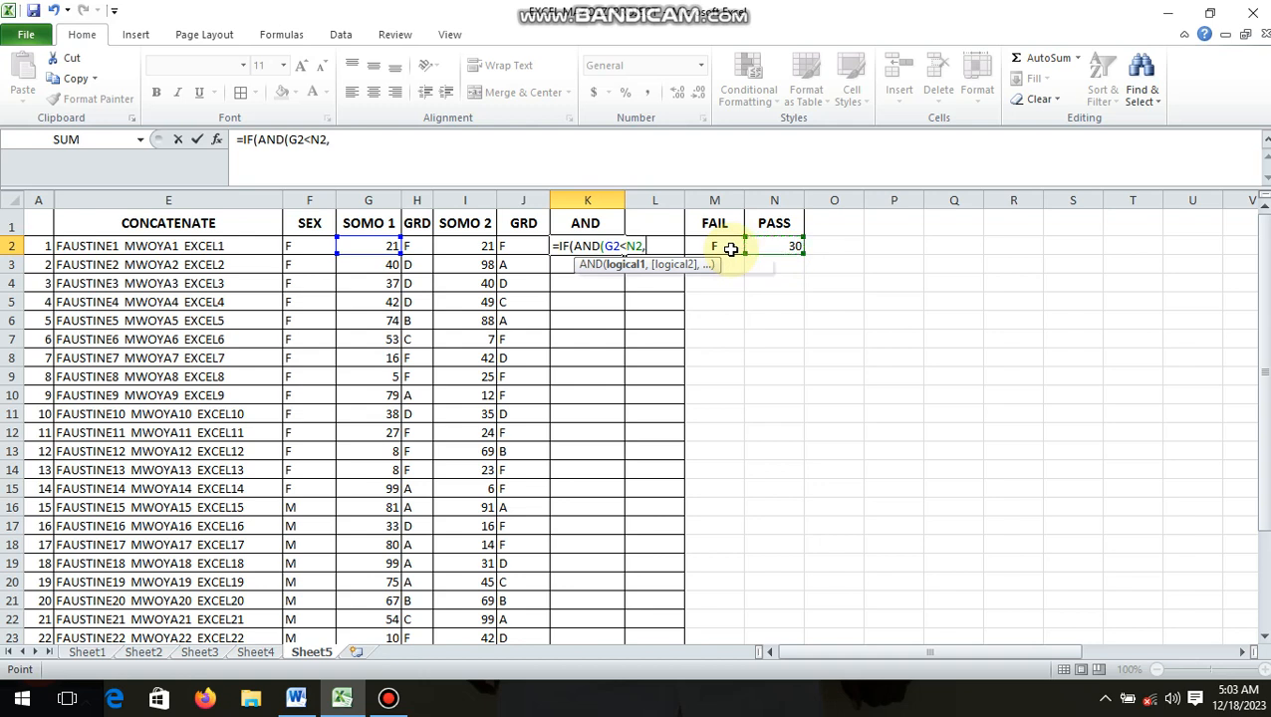
- Add I2<N2 as the second condition of the AND test and close the test
click(475, 261)
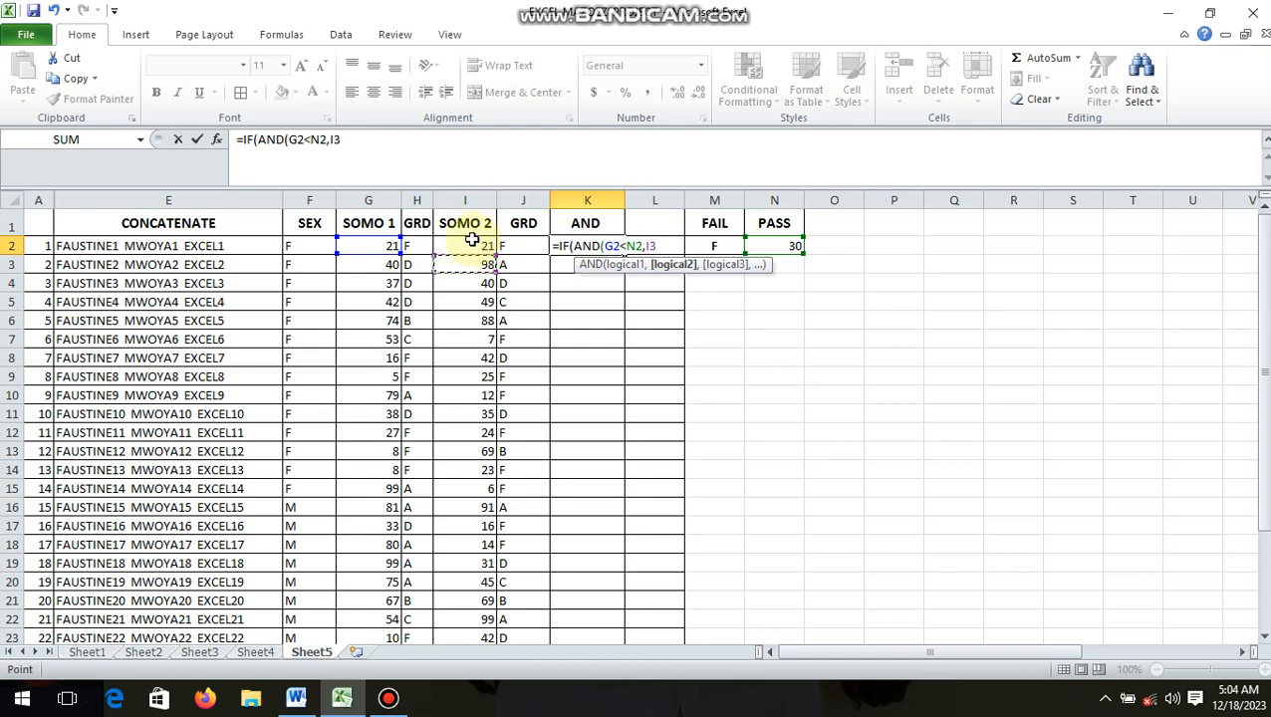
click(473, 241)
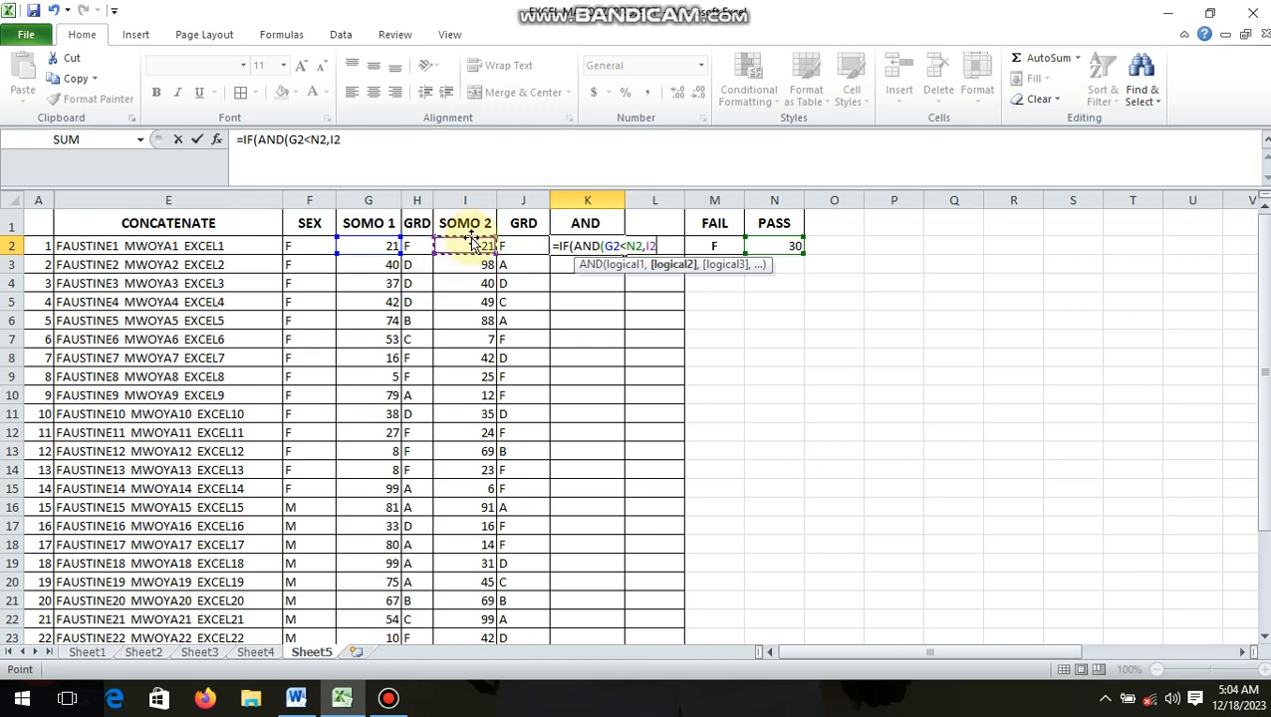
text(<)
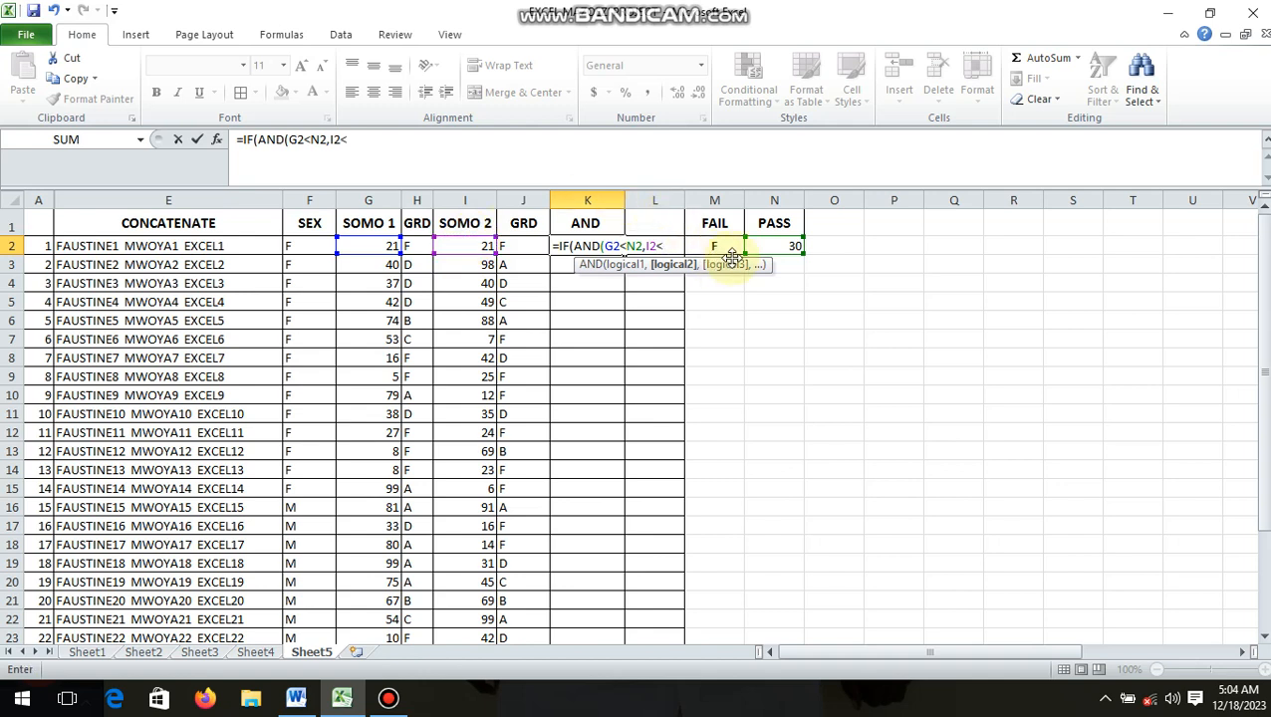
click(784, 246)
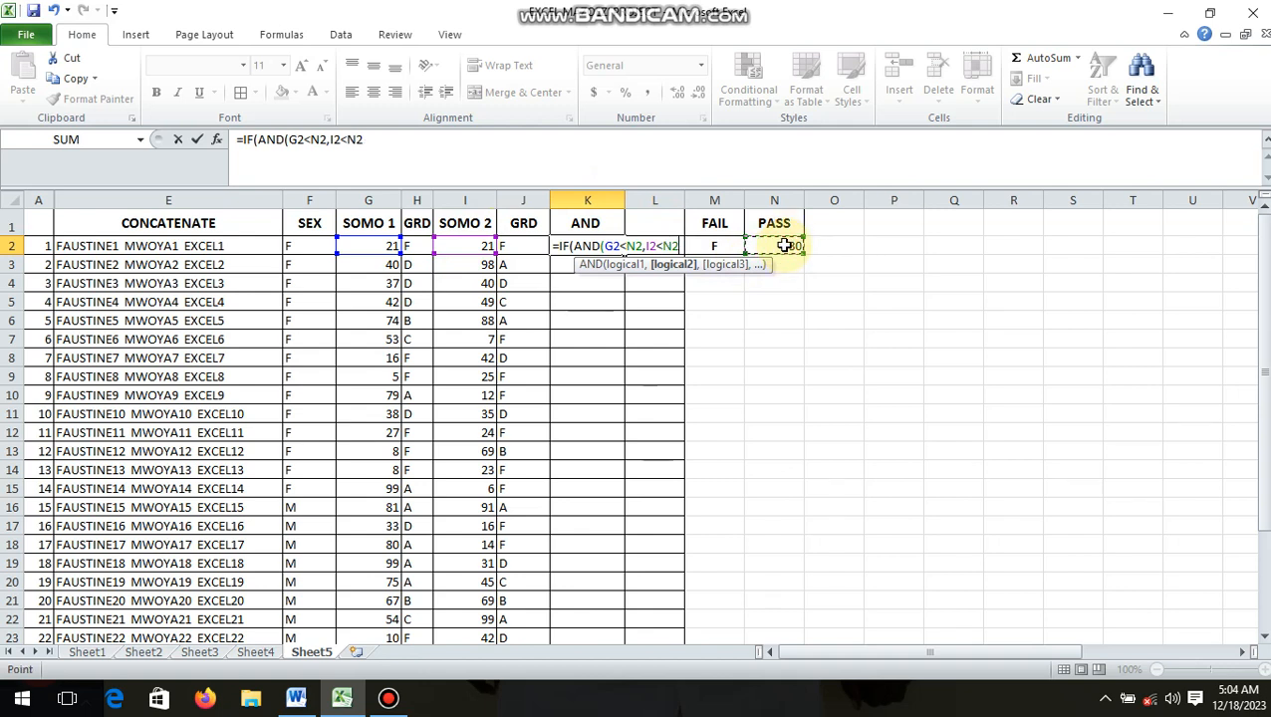
text(),)
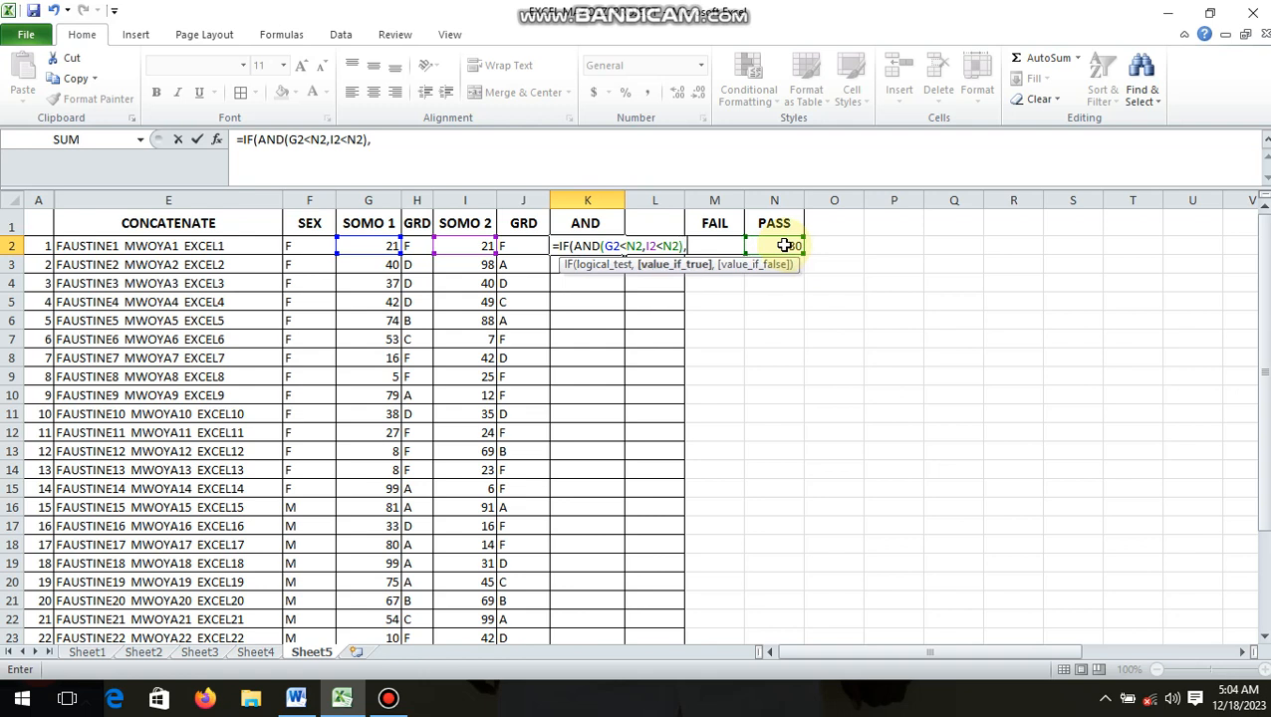
- Finish the IF formula with M1 as the value if true and N1 as the value if false, and enter it
click(716, 223)
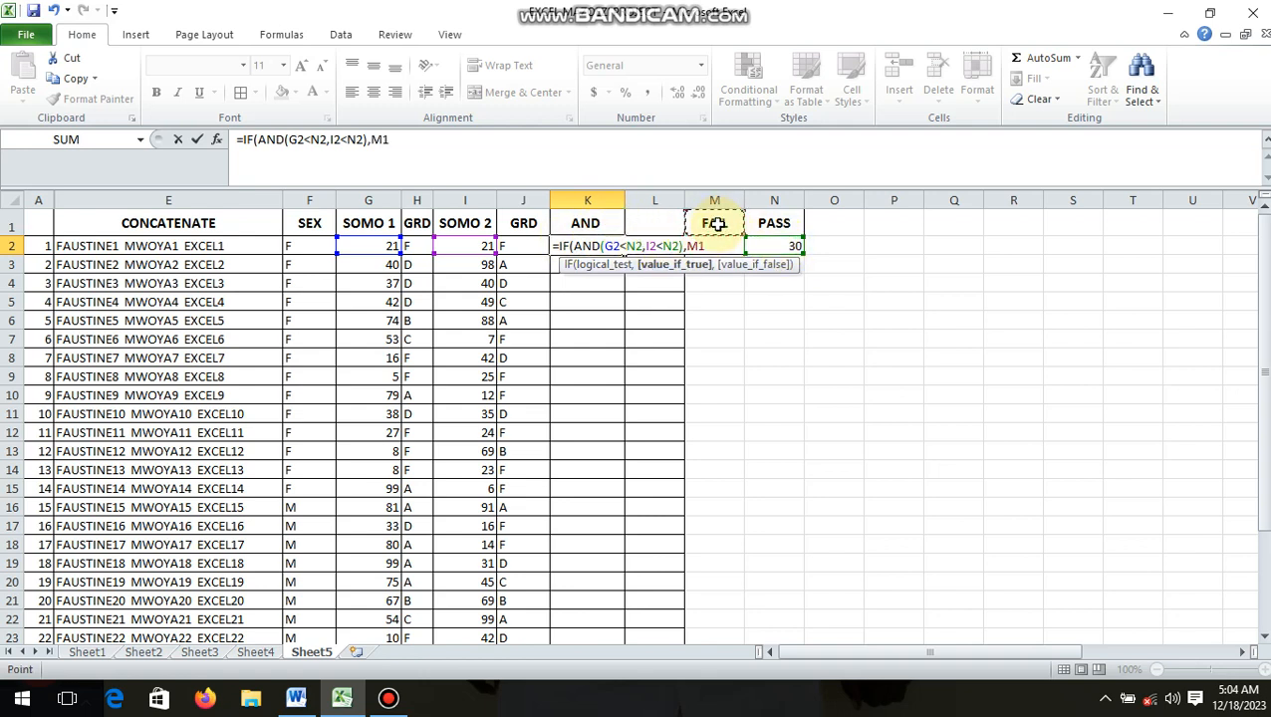
text(,)
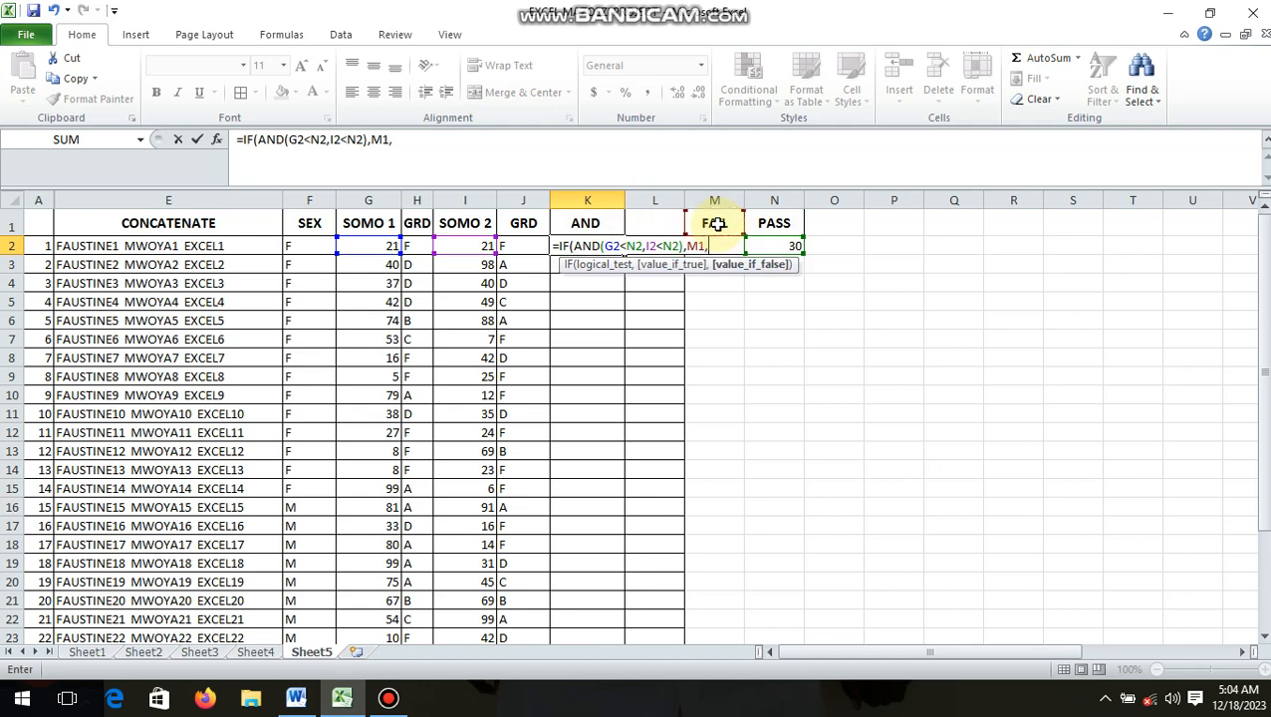
click(771, 221)
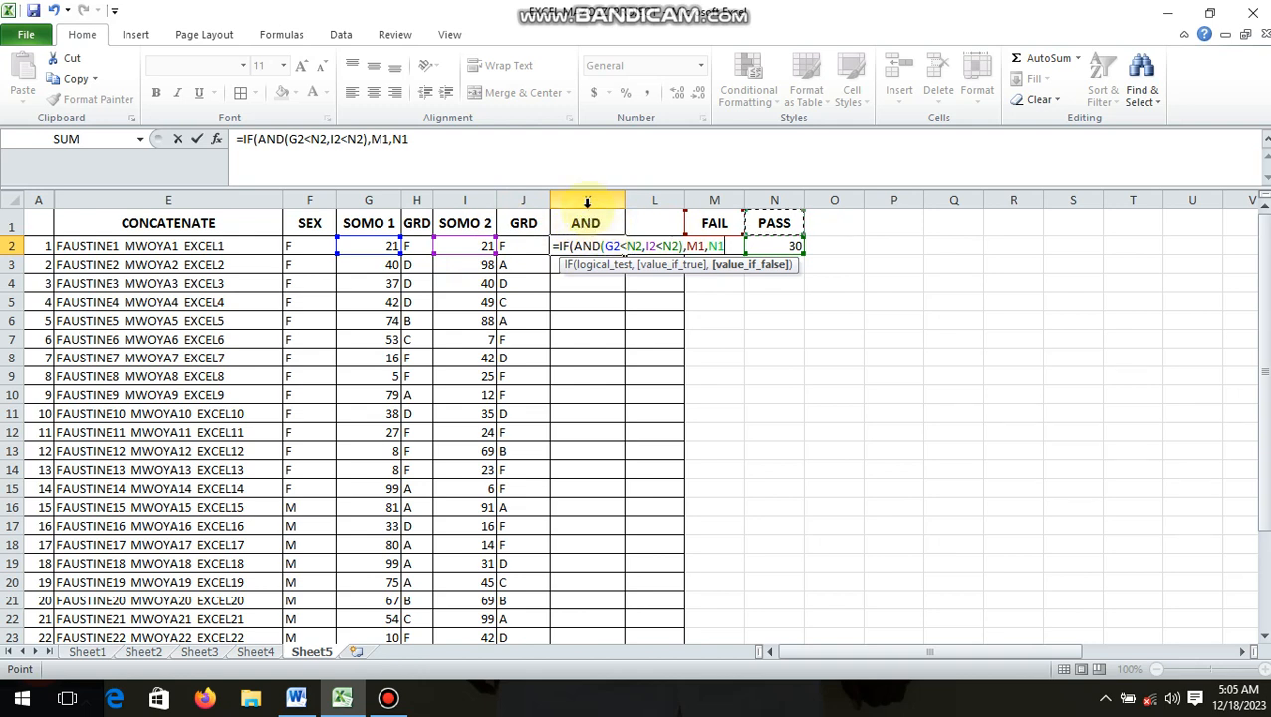
key(Return)
key(Return)
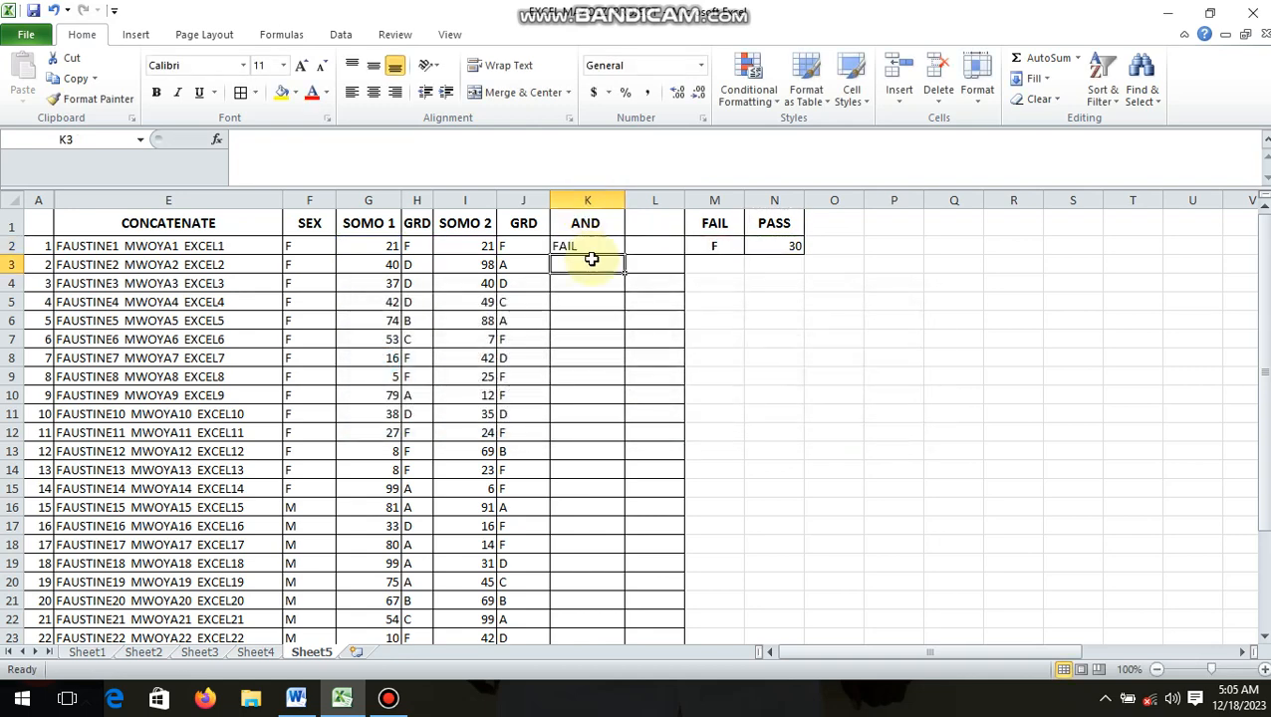
- In K2's formula, lock the row of the pass mark reference in both AND conditions as N$2
click(579, 246)
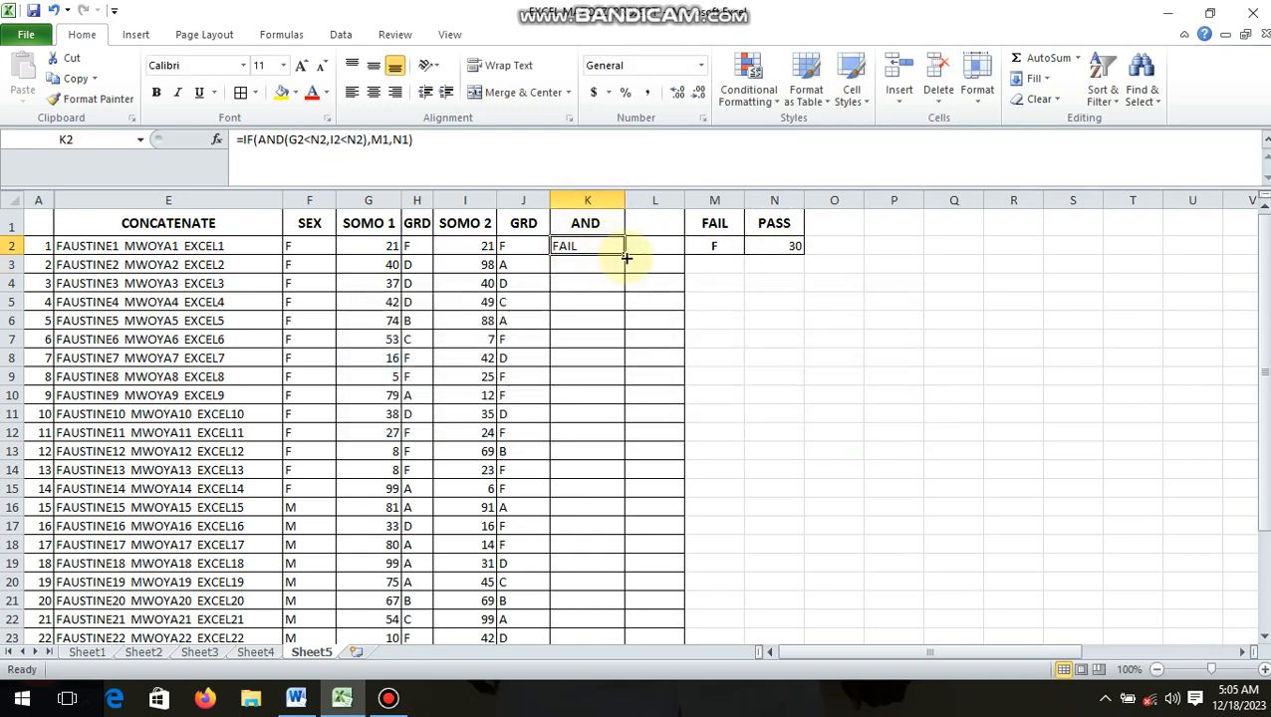
drag(625, 257, 630, 281)
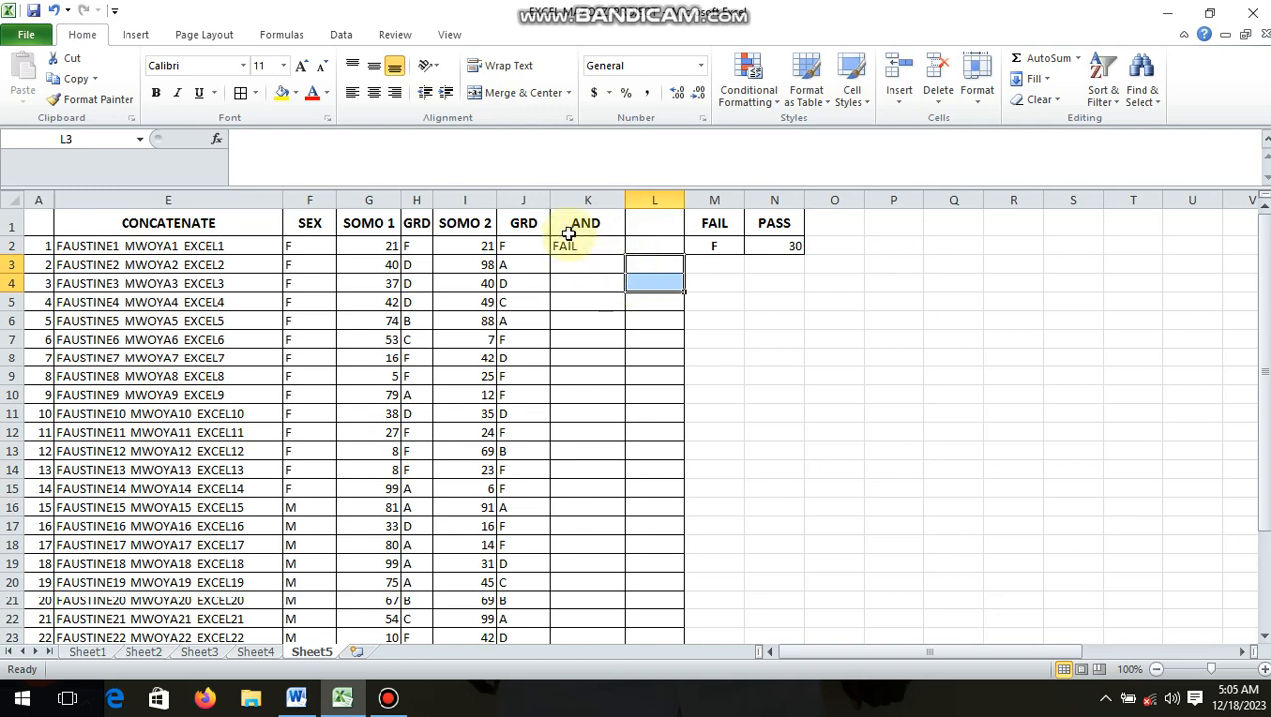
click(574, 245)
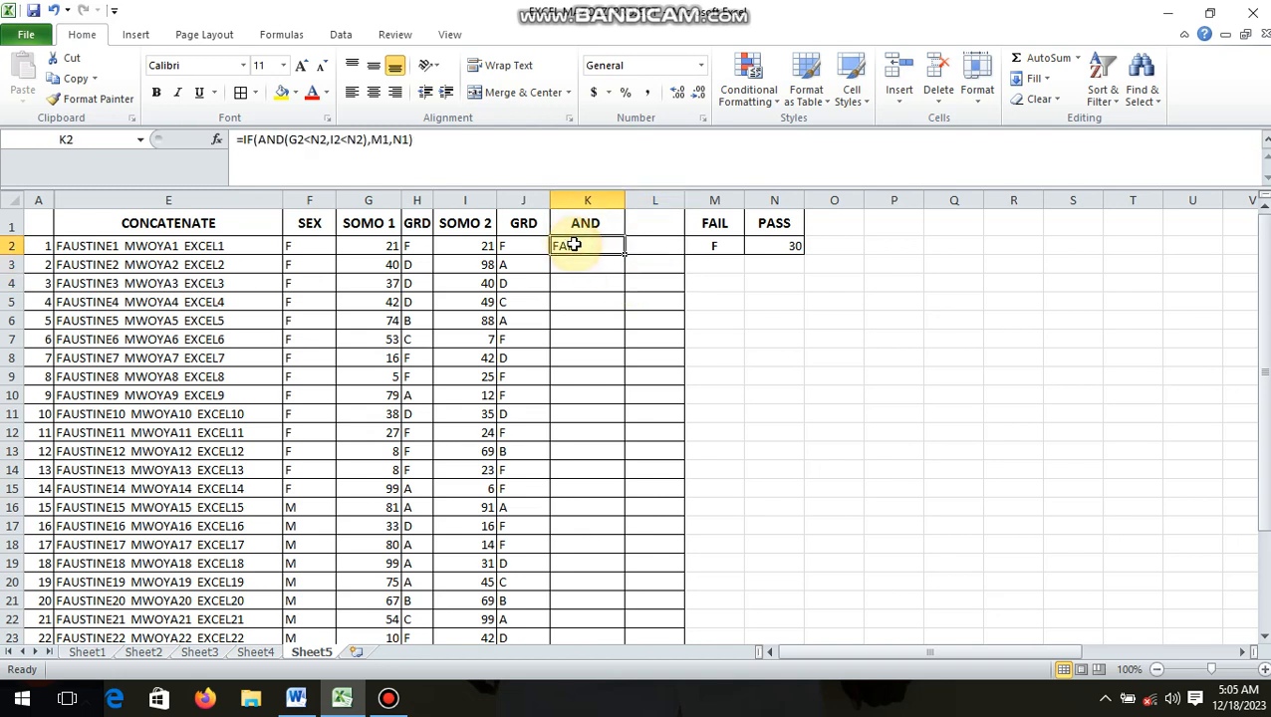
click(434, 139)
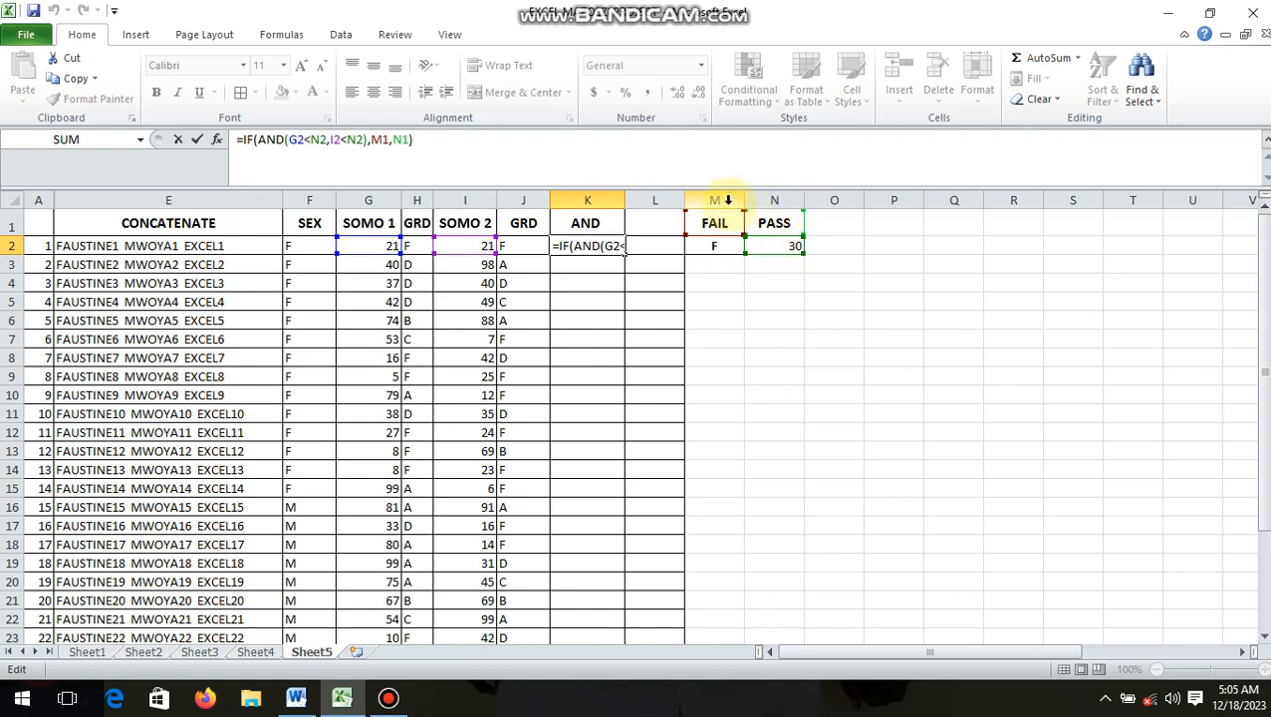
click(321, 144)
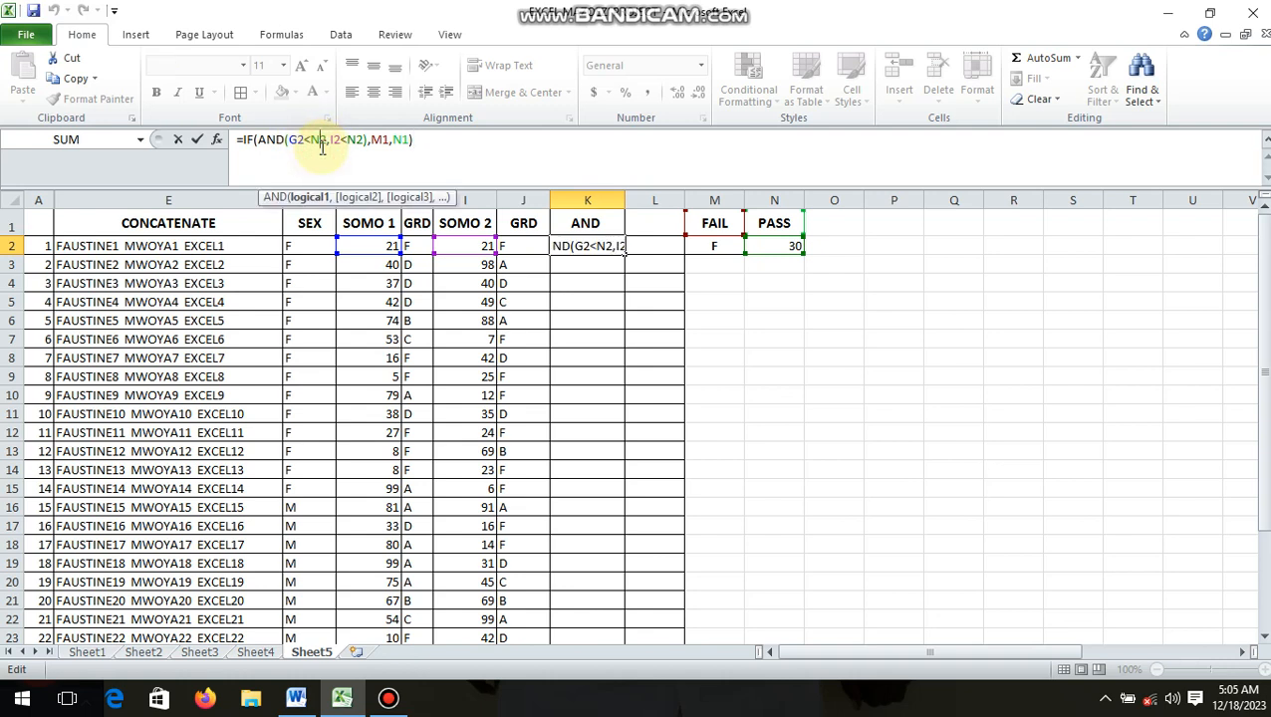
text($)
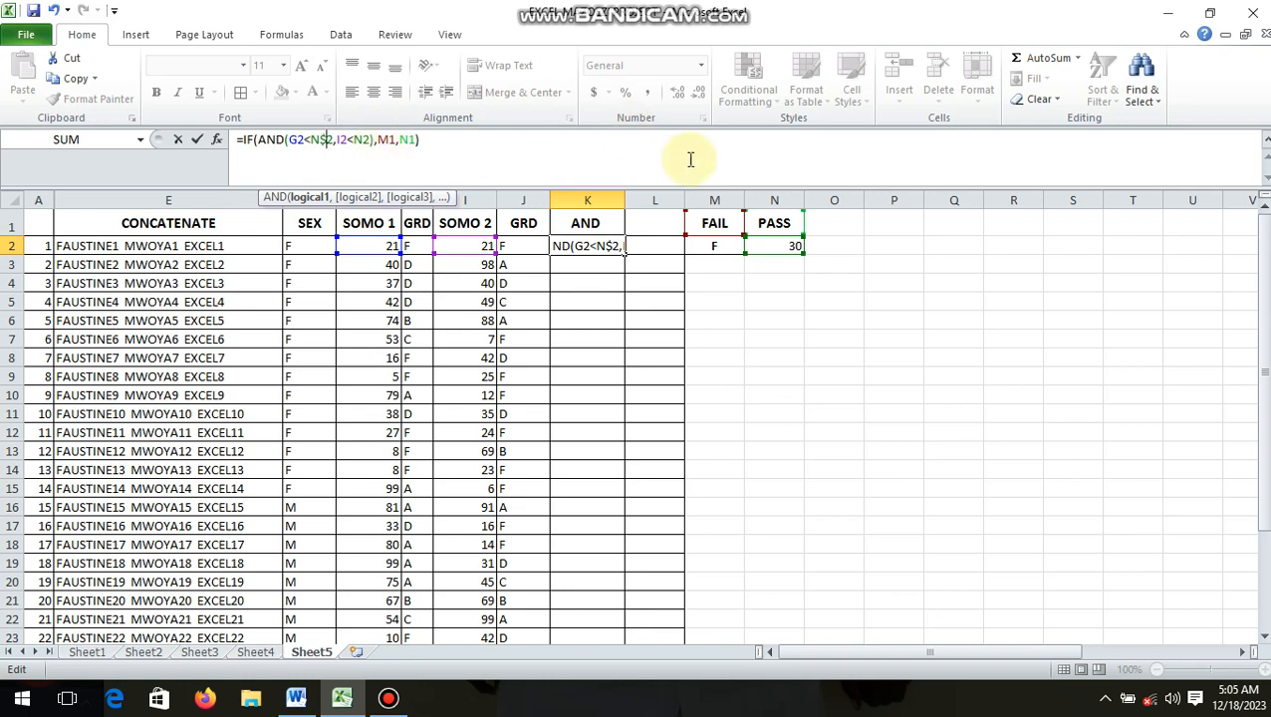
click(362, 140)
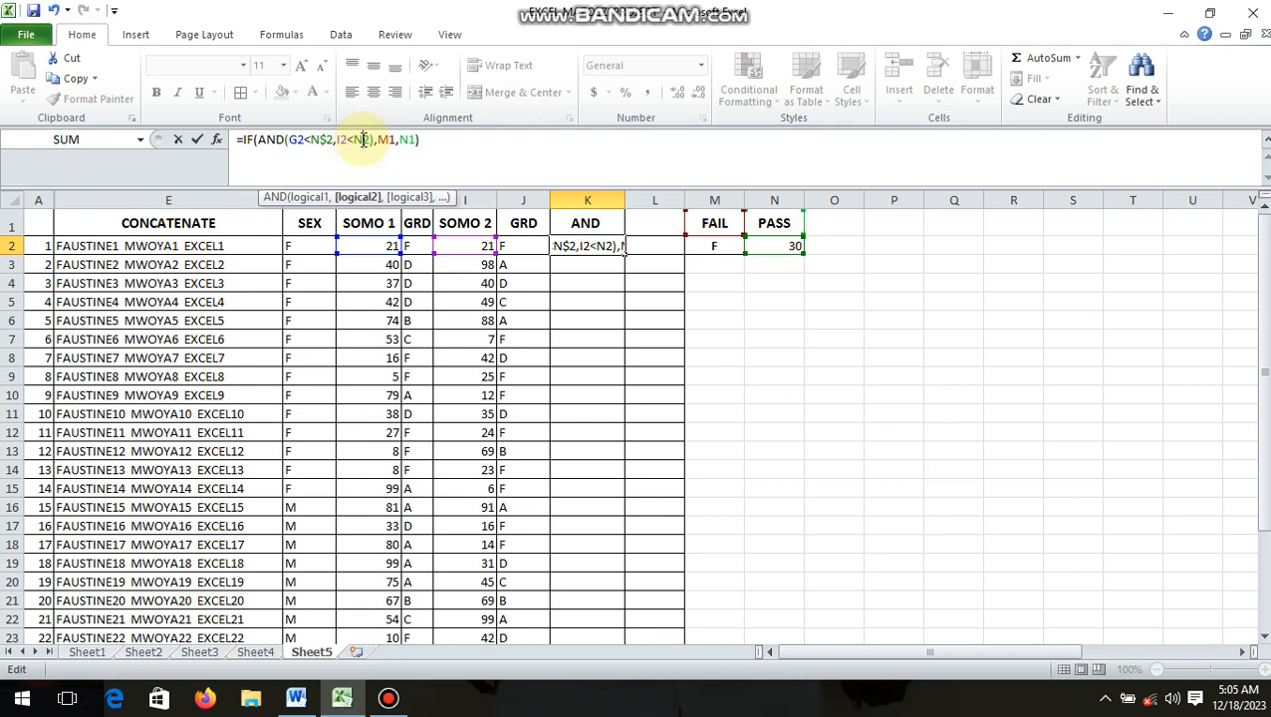
text($)
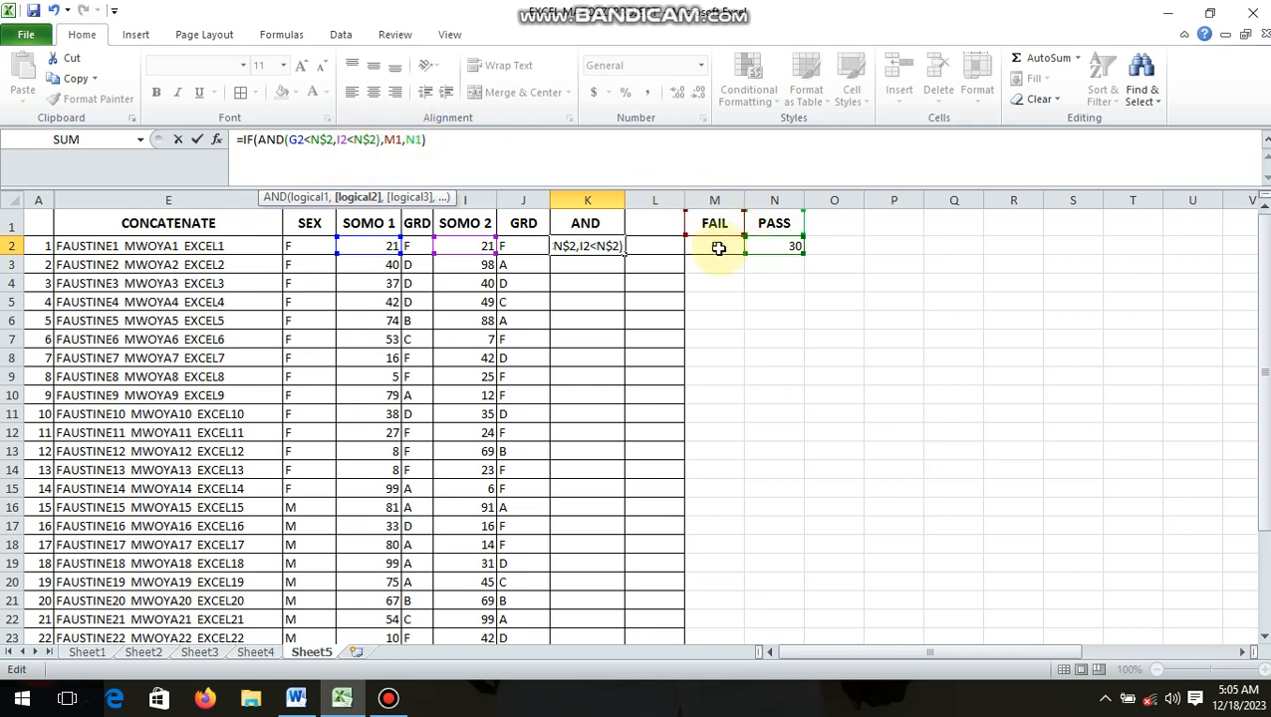
- Lock the rows of the FAIL and PASS result references as M$1 and N$1, and enter the revised K2 formula
click(395, 139)
text($)
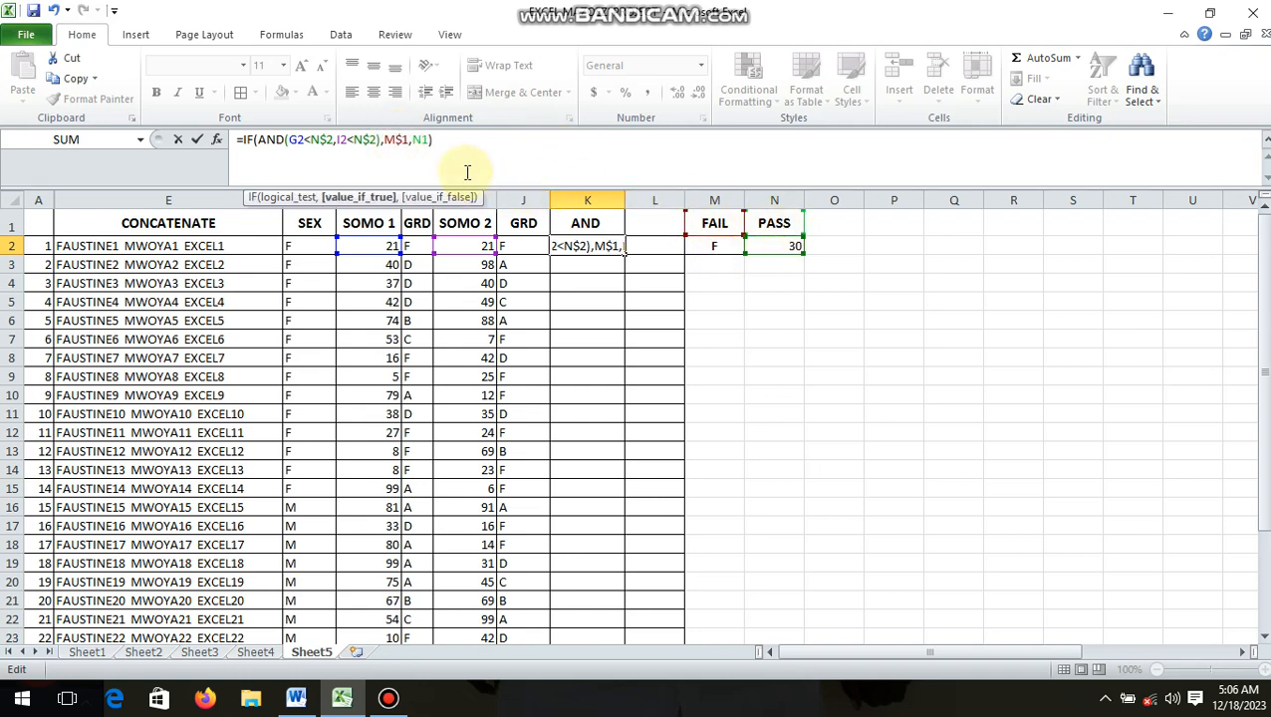
click(420, 140)
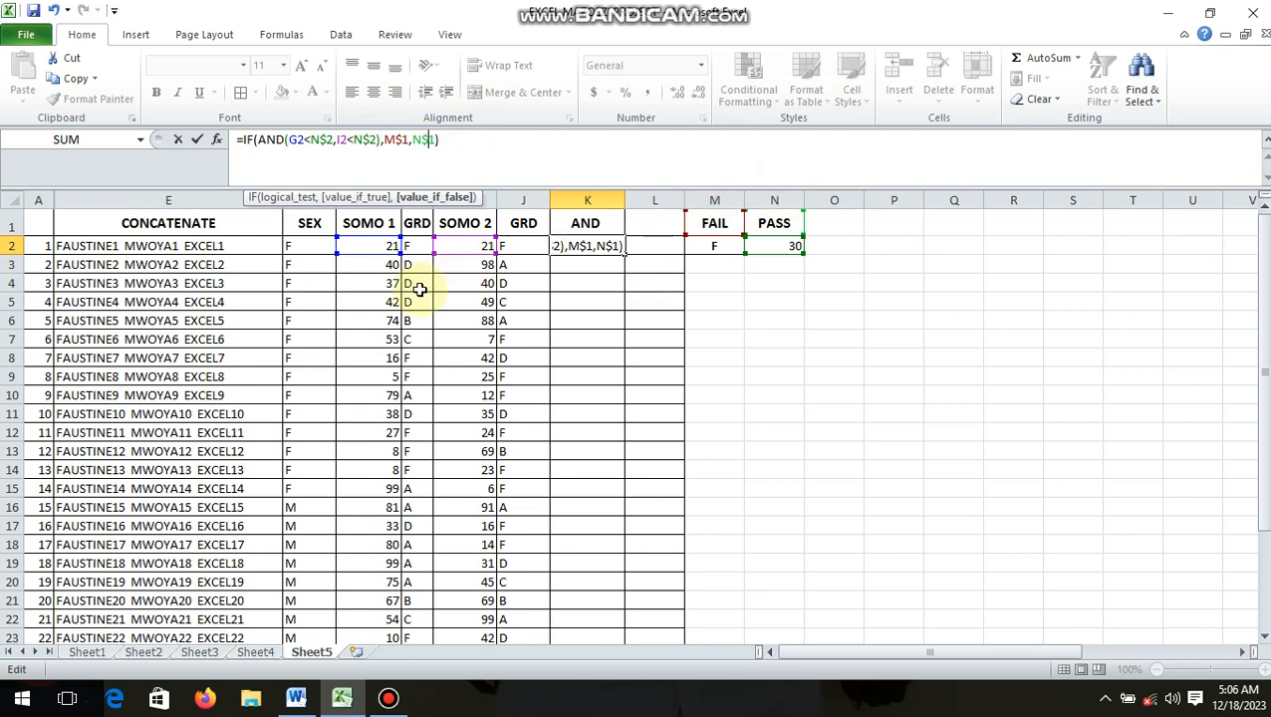
key(Return)
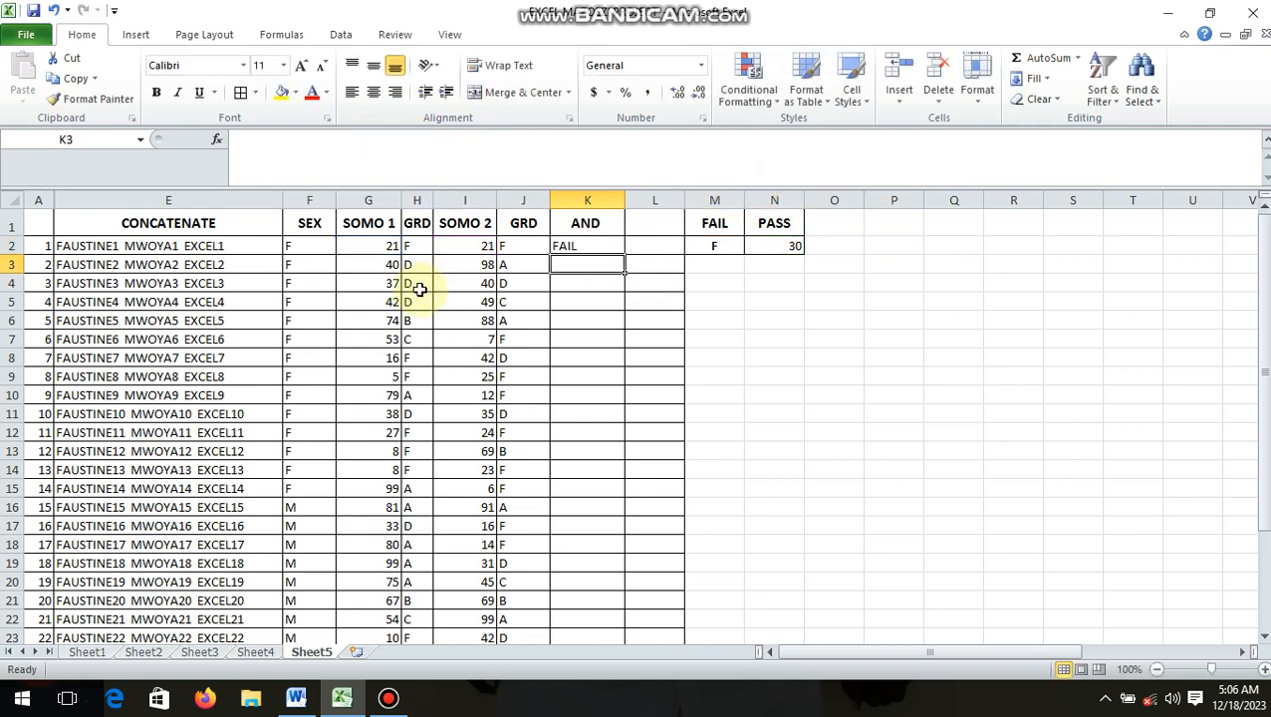
- Fill the K2 formula down the AND column through K30 and return to the first SOMO 1 mark in G2
click(562, 247)
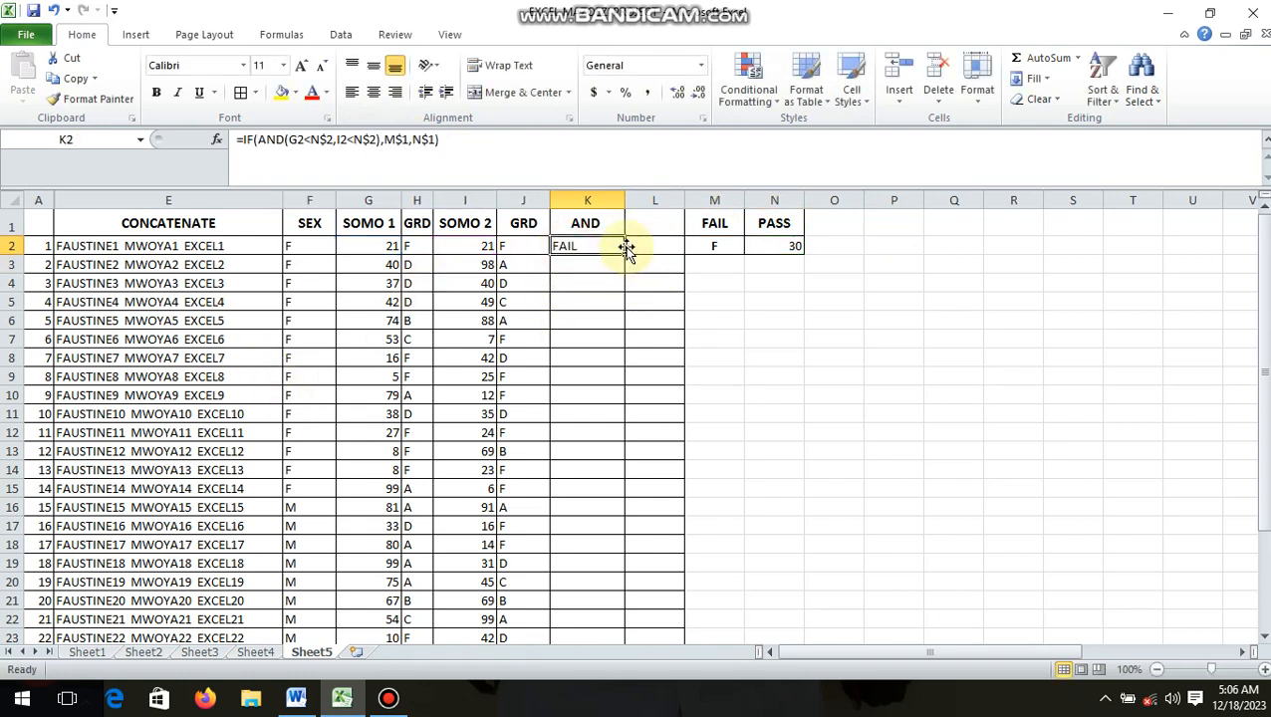
drag(624, 257, 599, 610)
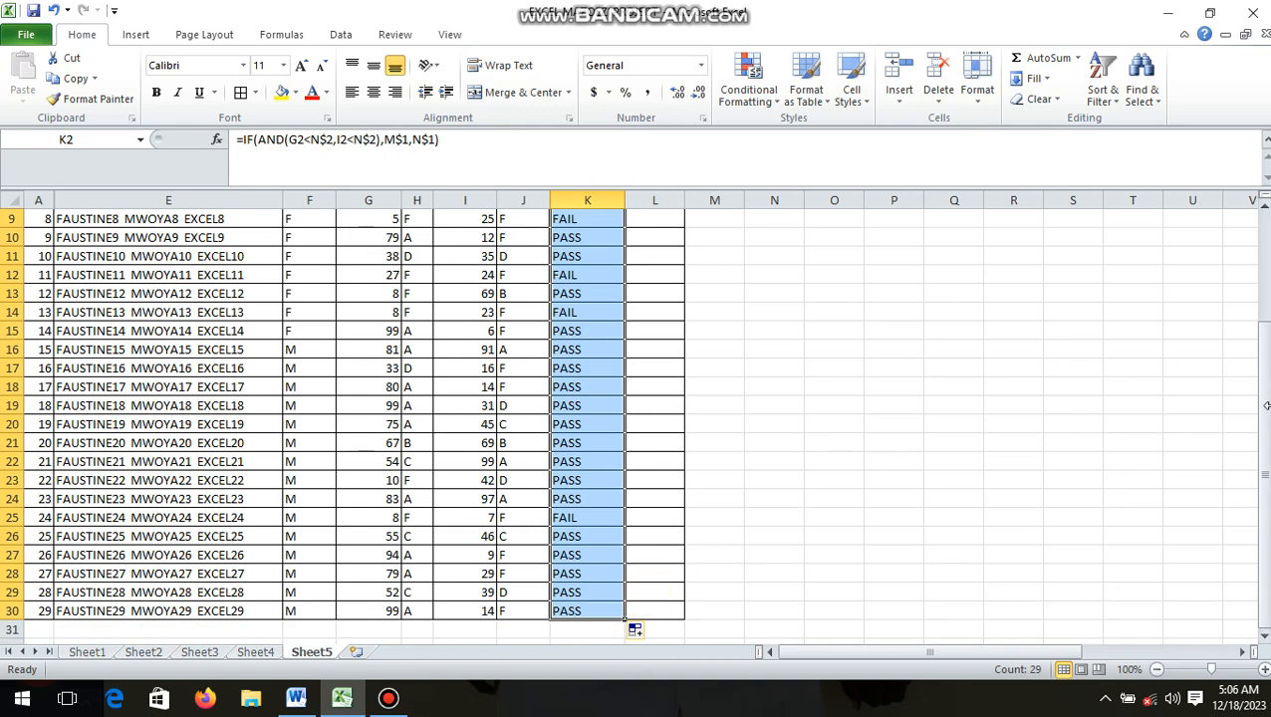
drag(1265, 419, 1248, 211)
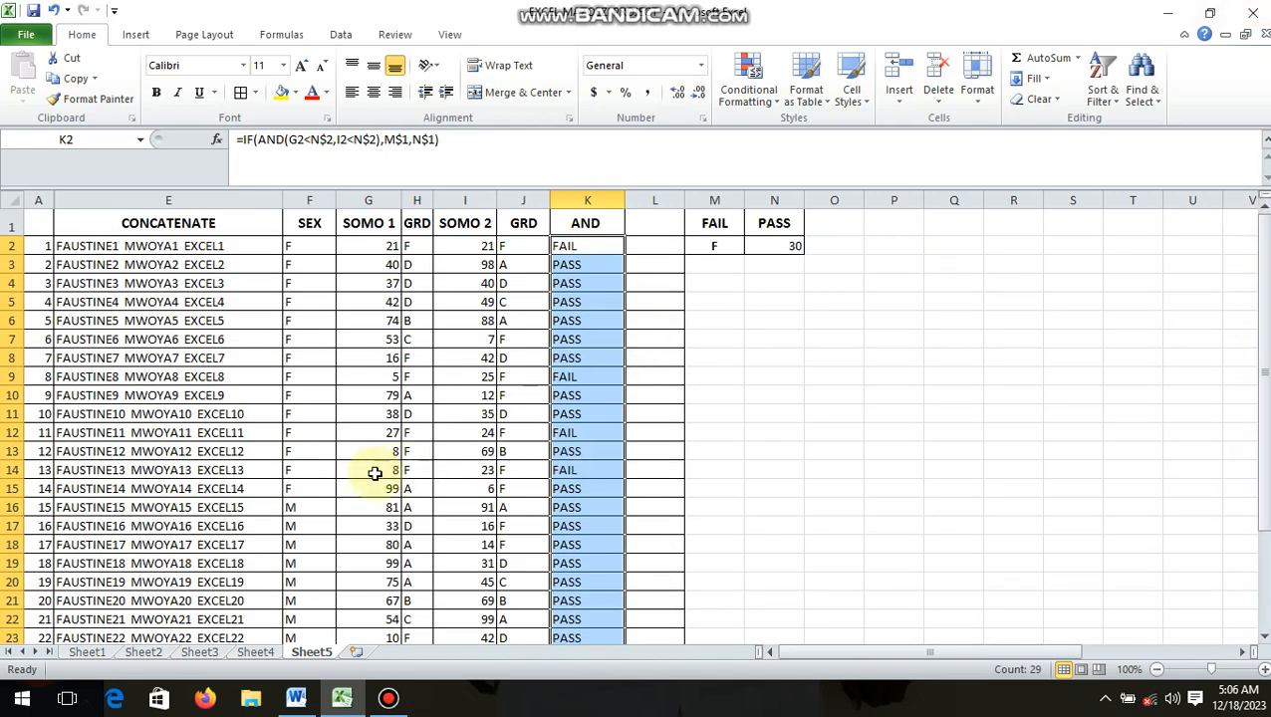
click(379, 245)
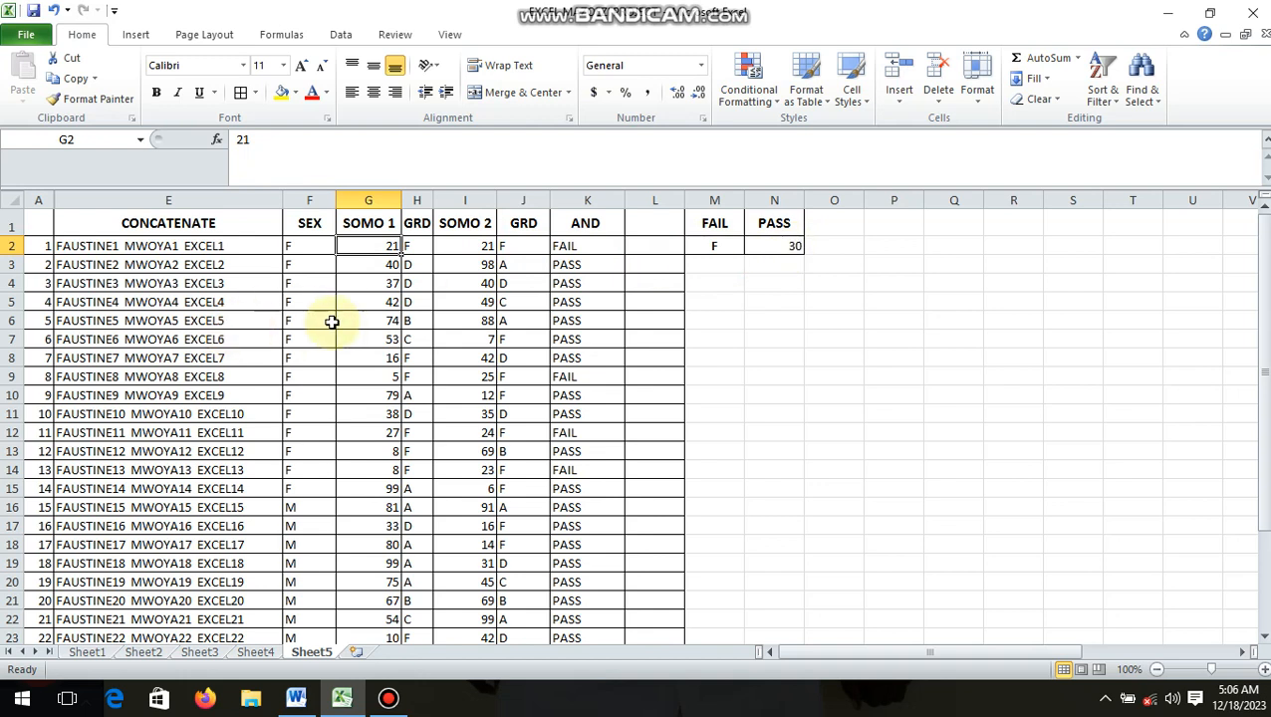
- Compare several students' SOMO 1 and SOMO 2 marks and grades with their results in the AND column
click(592, 261)
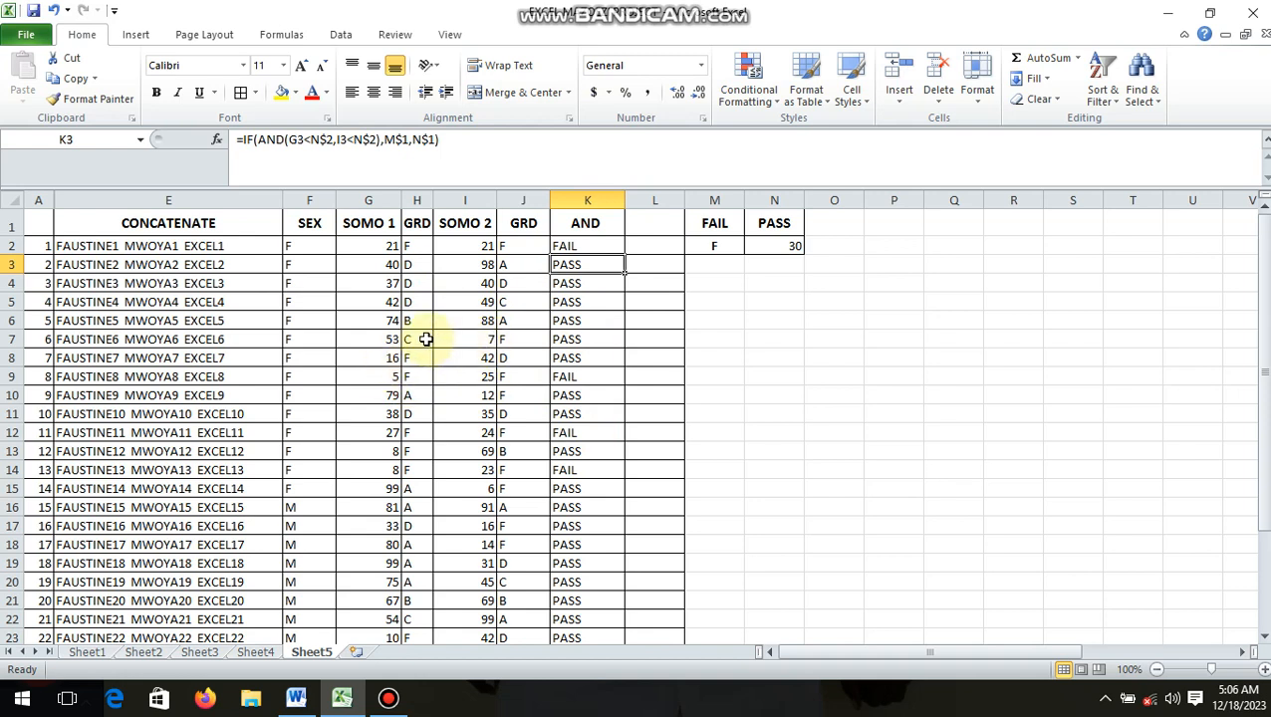
click(393, 340)
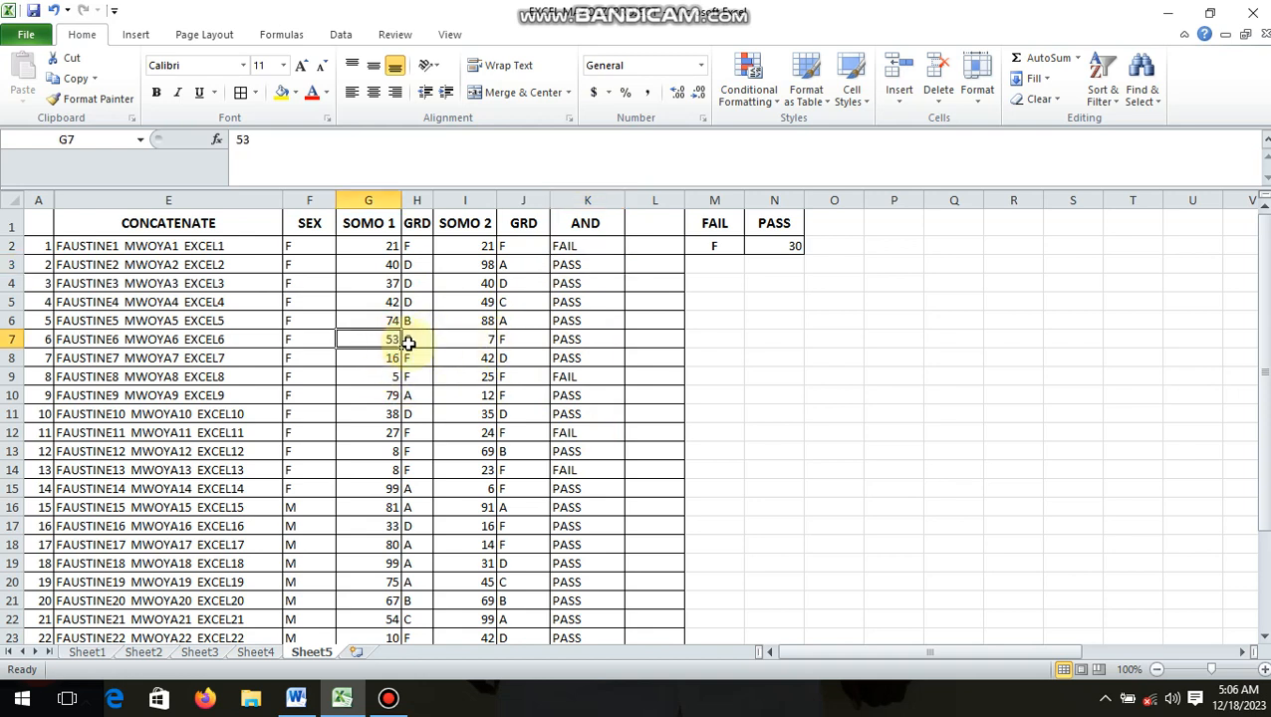
click(516, 339)
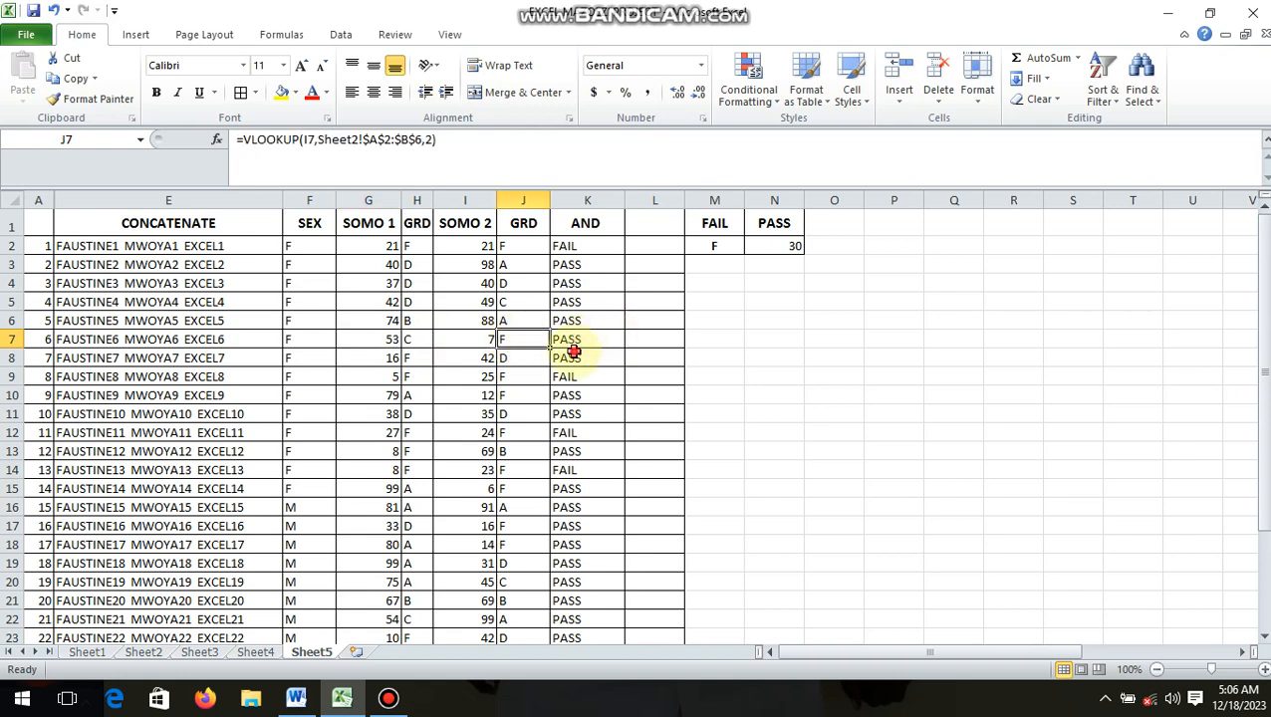
click(574, 353)
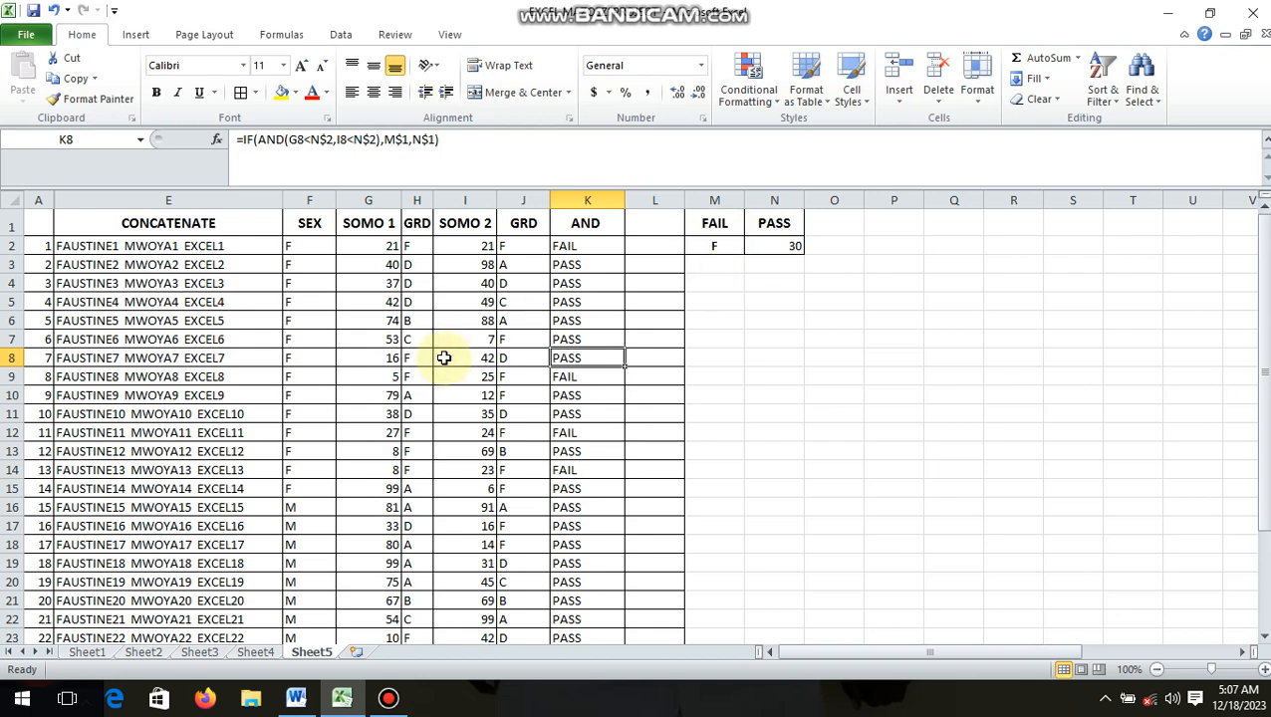
click(386, 376)
- Test the first student's AND result by setting the SOMO 1 mark to 30 and the SOMO 2 mark to 40
click(380, 246)
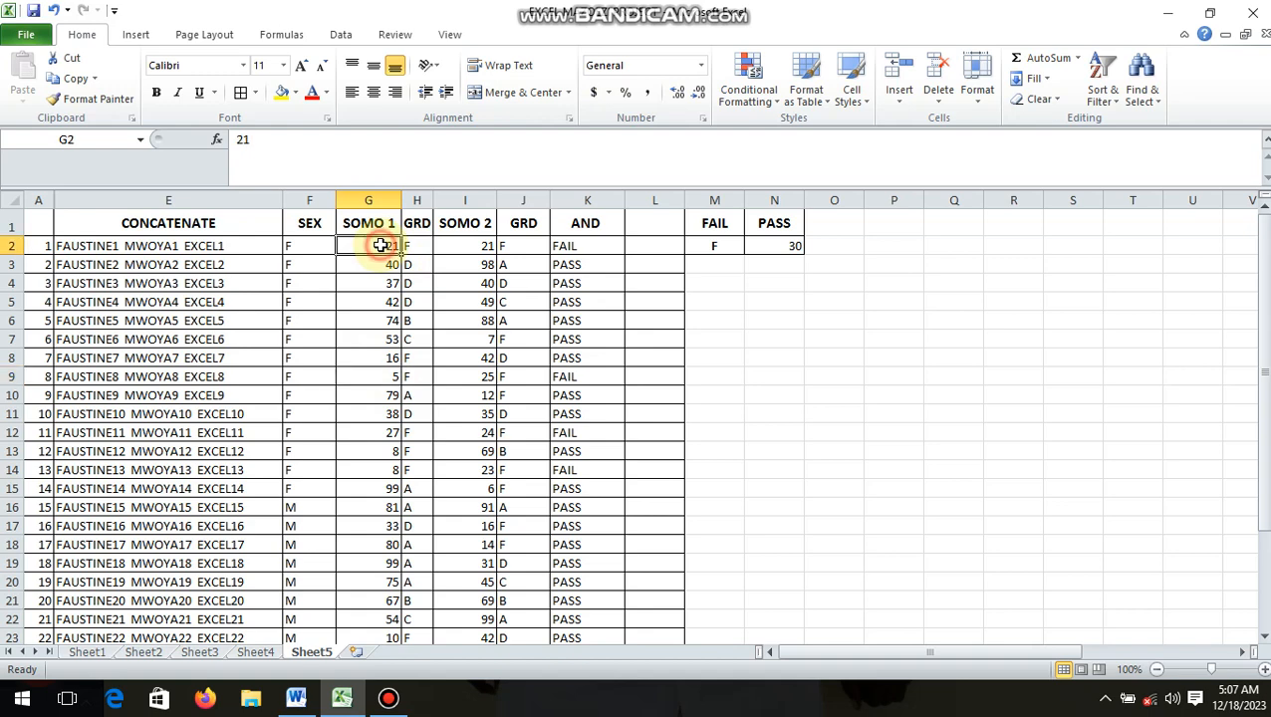
text(30)
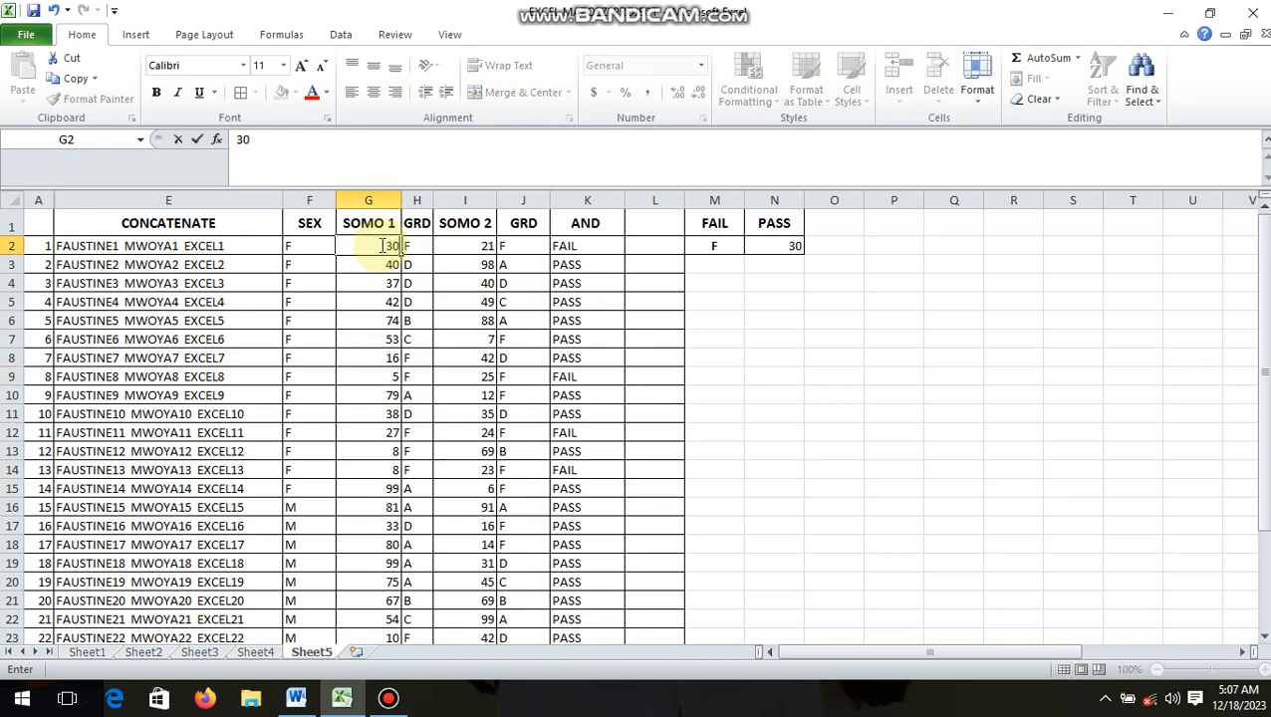
key(Return)
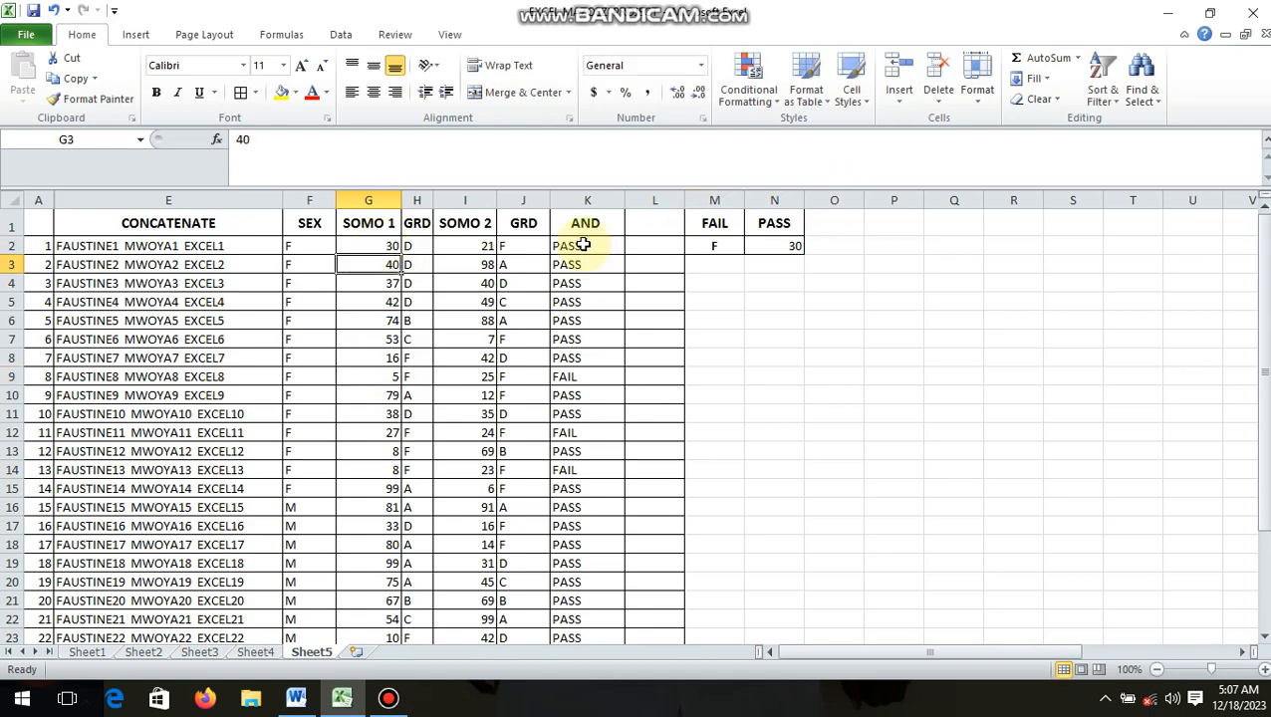
click(382, 246)
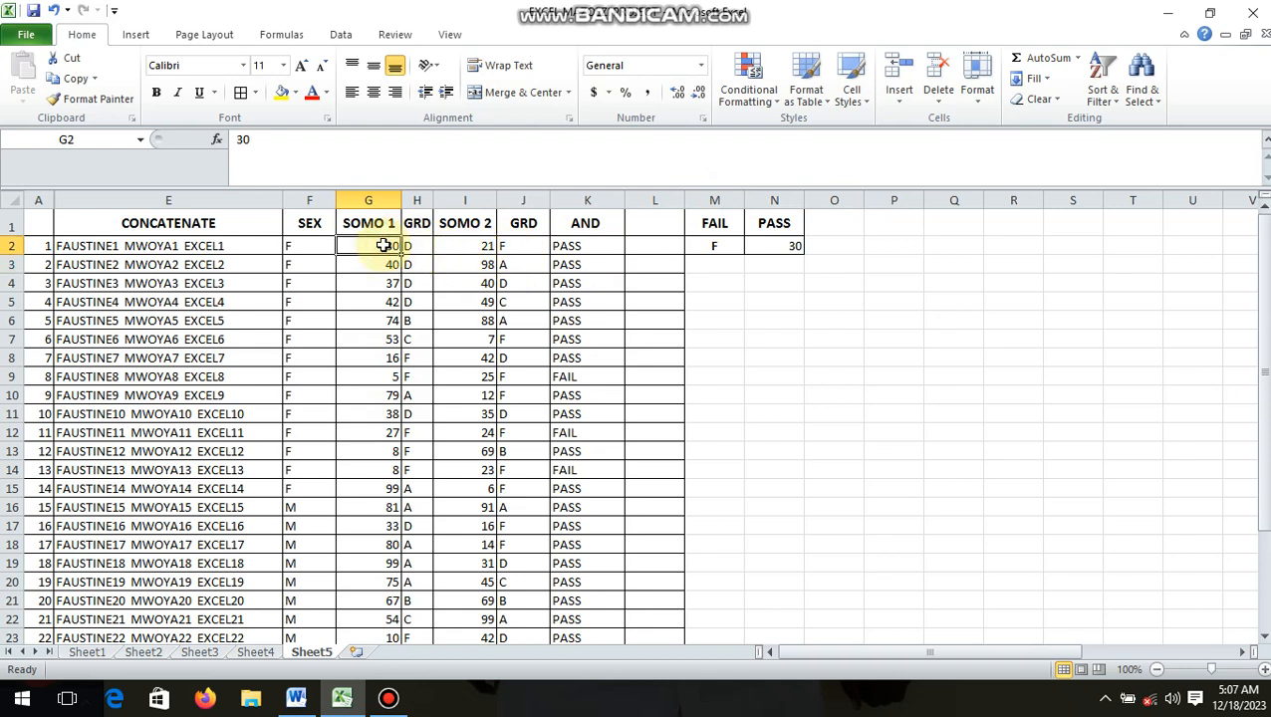
click(478, 242)
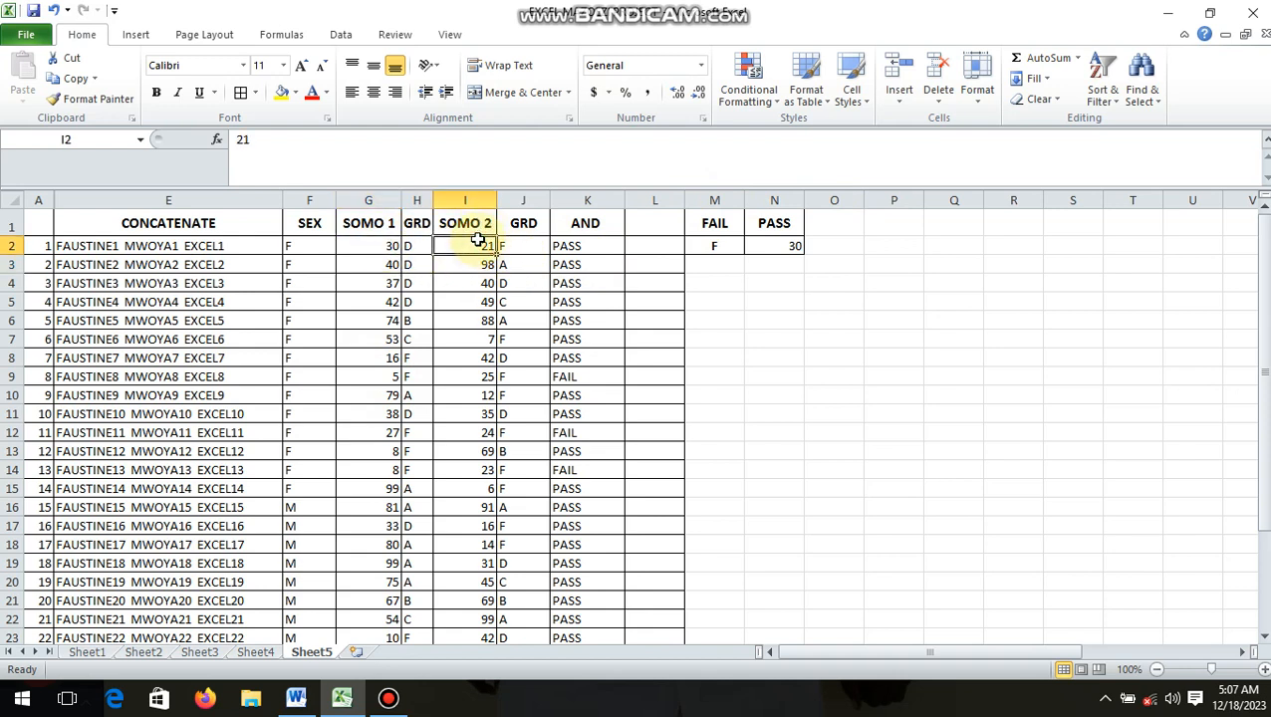
text(40)
key(Return)
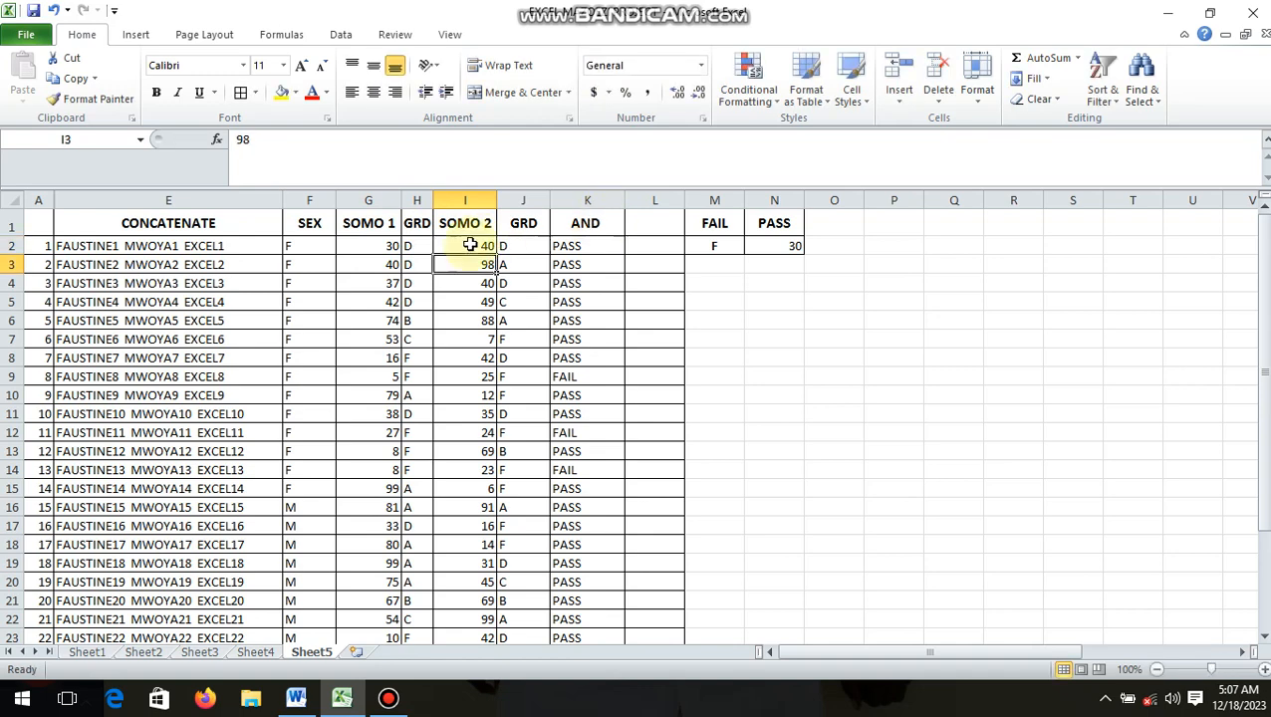
- Set the first student's SOMO 1 mark in G2 to 21 and SOMO 2 mark in I2 to 20
click(390, 247)
text(21)
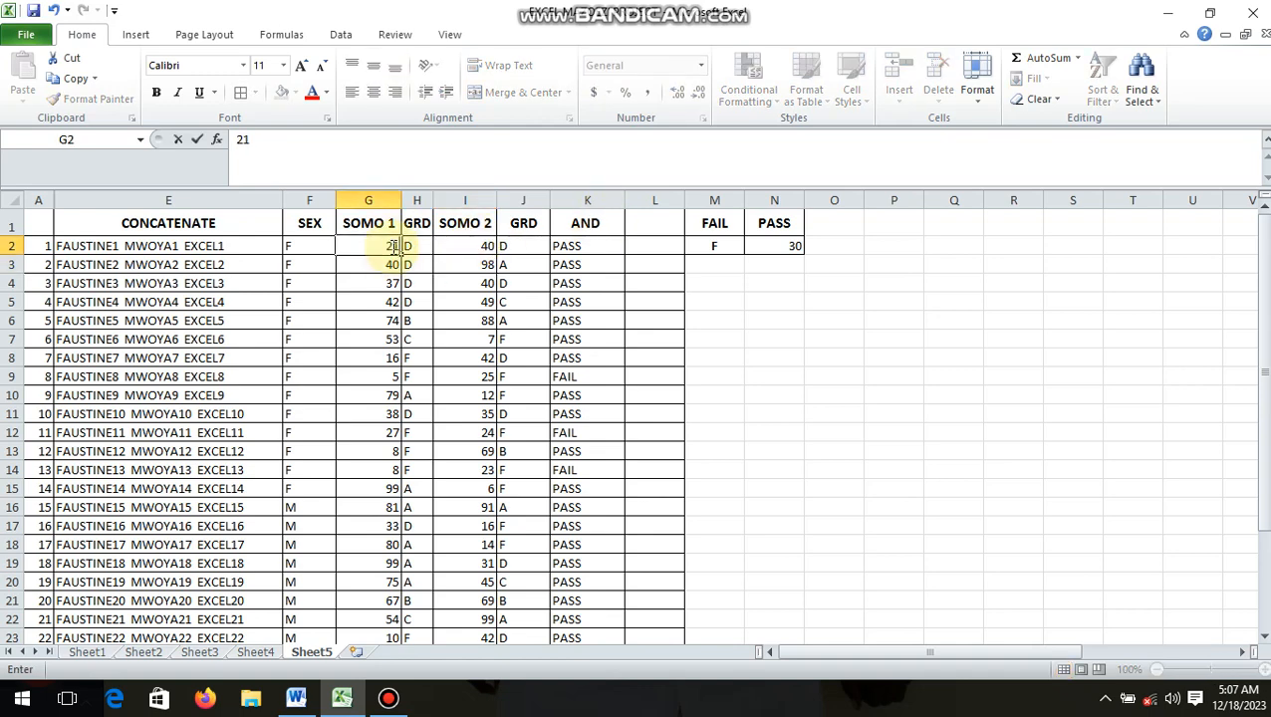
key(Return)
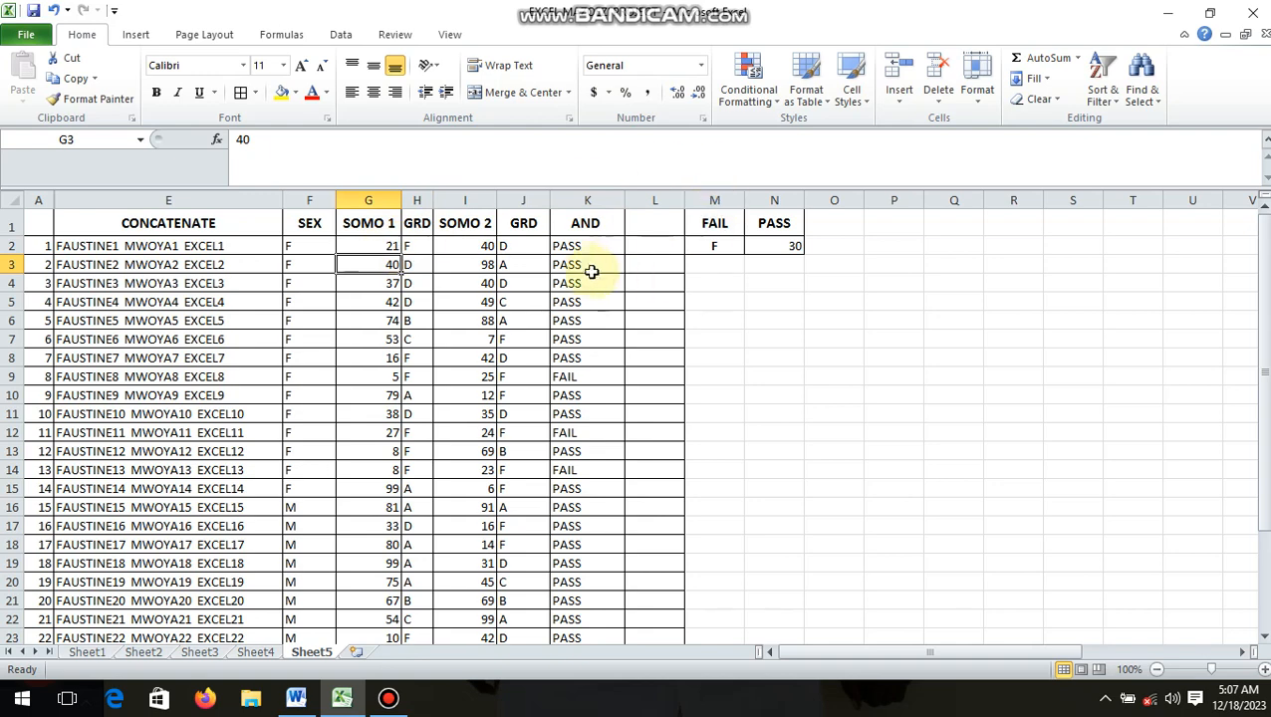
click(487, 245)
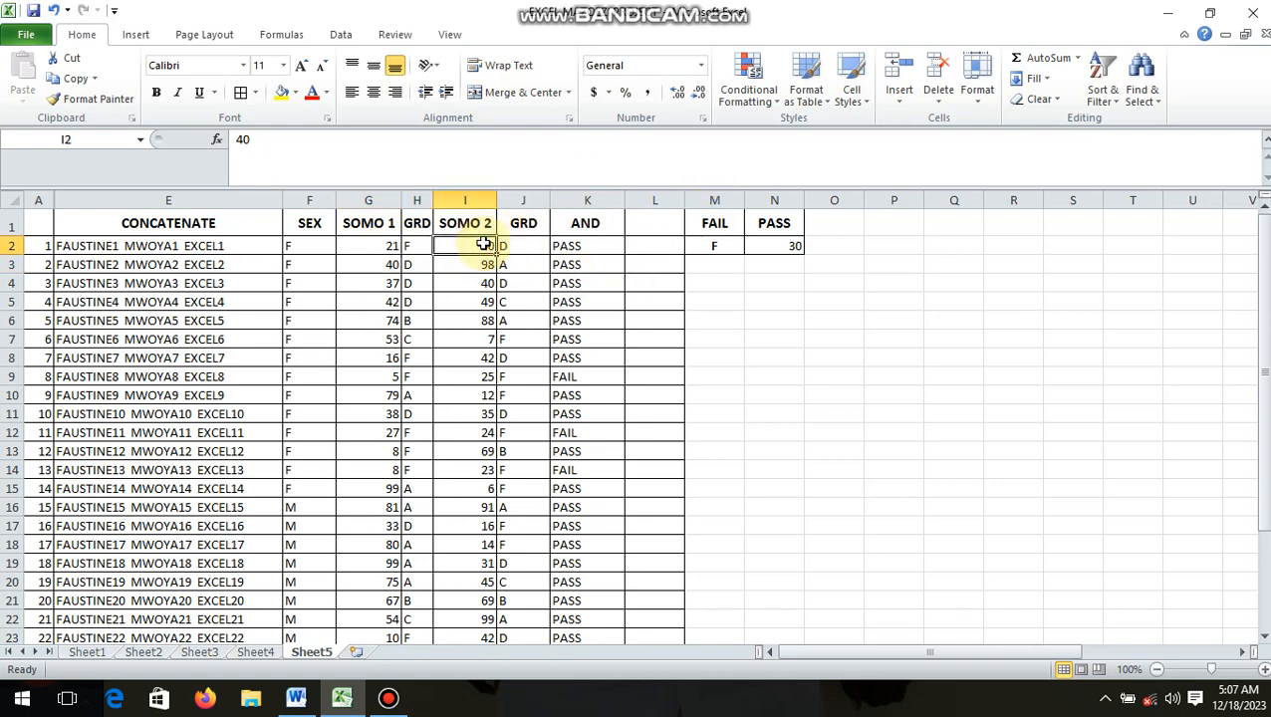
text(20)
key(Return)
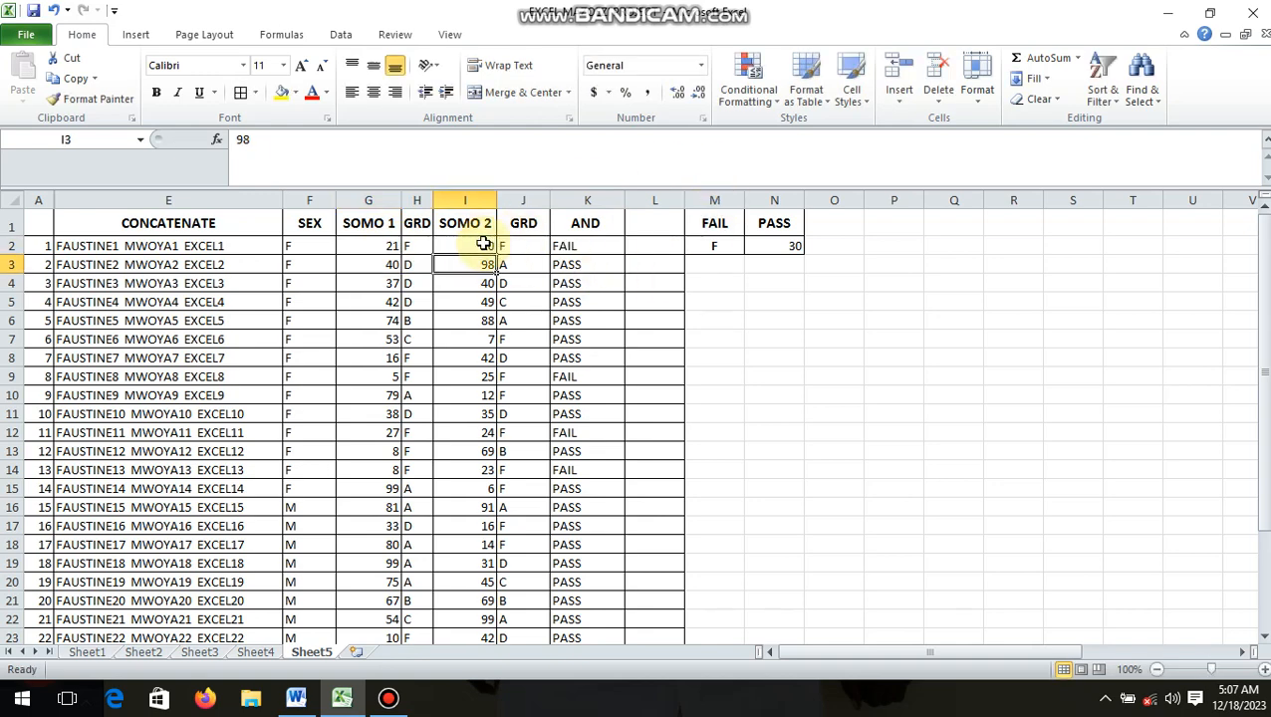